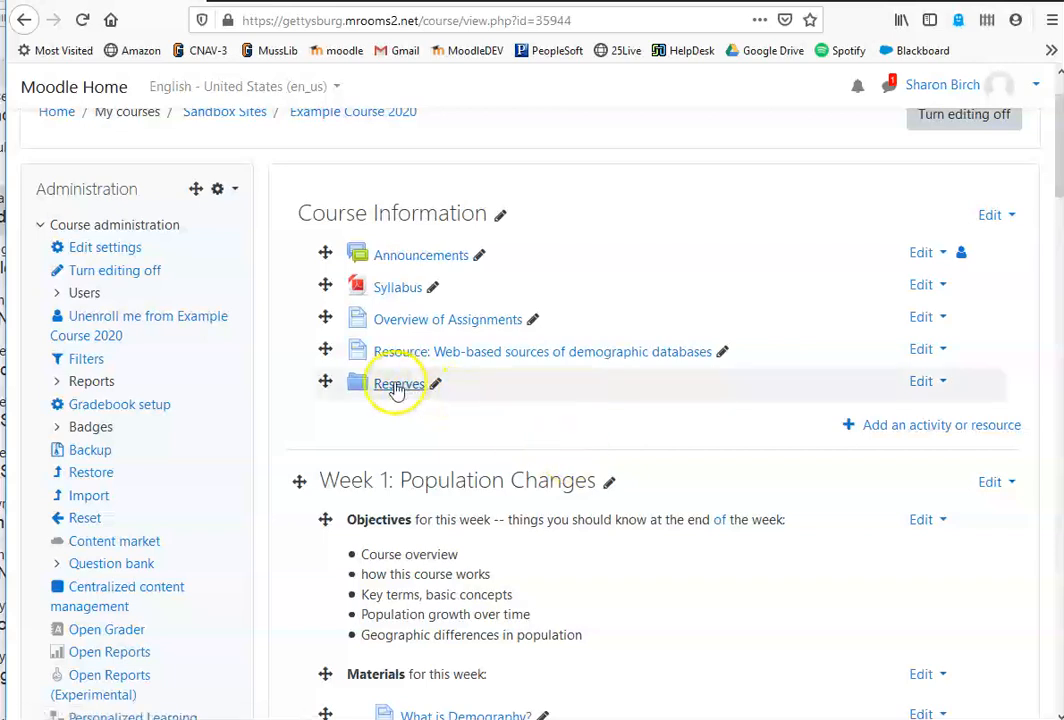
Step: Look through the activity and resource types that can be added to Topic 4, and close the list without adding anything
scroll(366, 395, "down", 10)
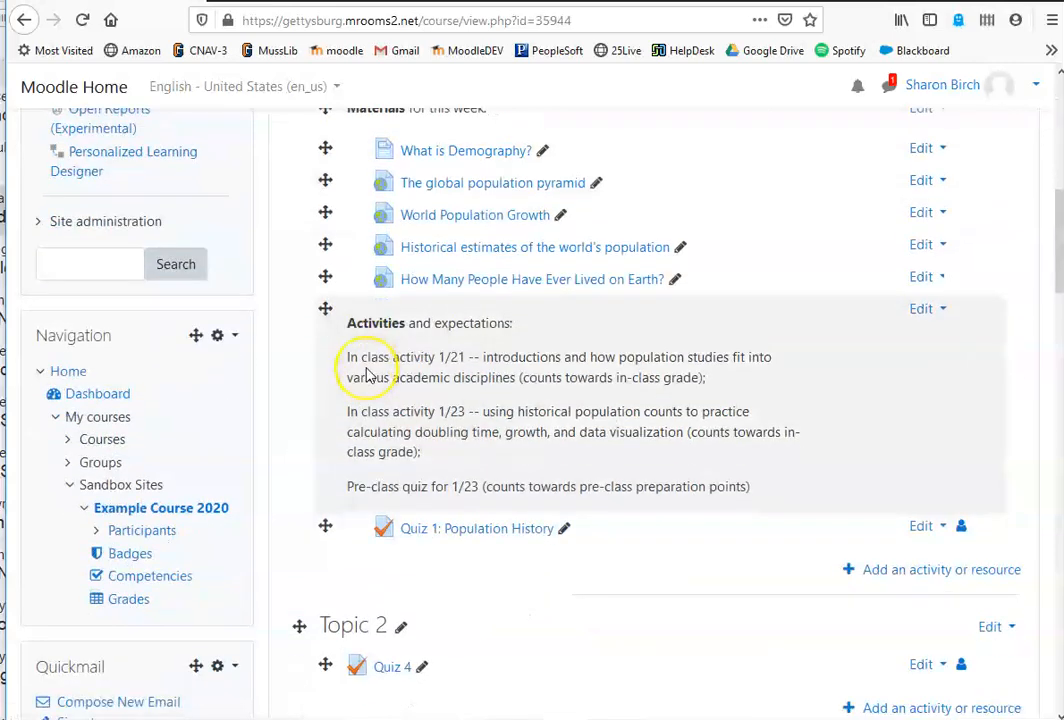
scroll(367, 374, "down", 10)
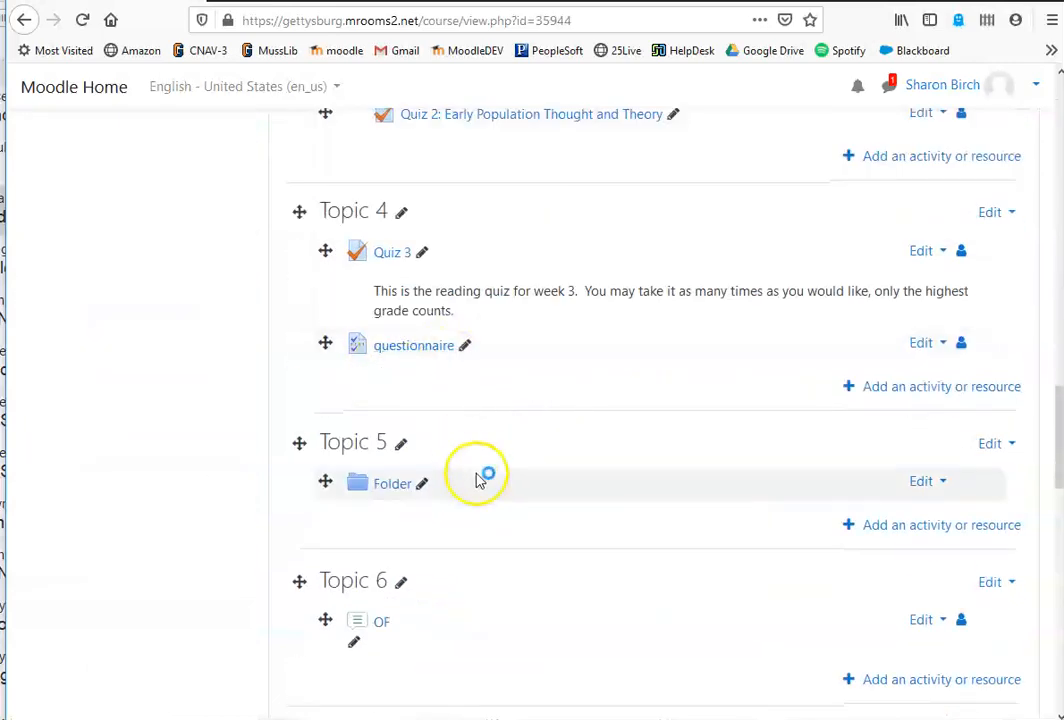
scroll(316, 302, "up", 1)
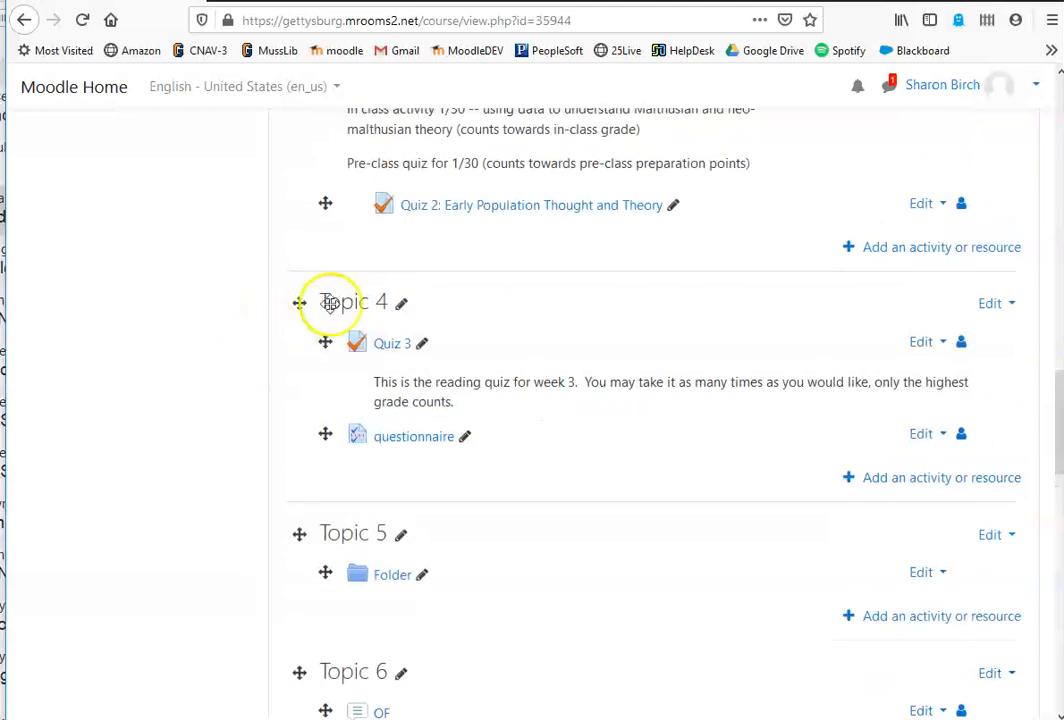
left_click(947, 487)
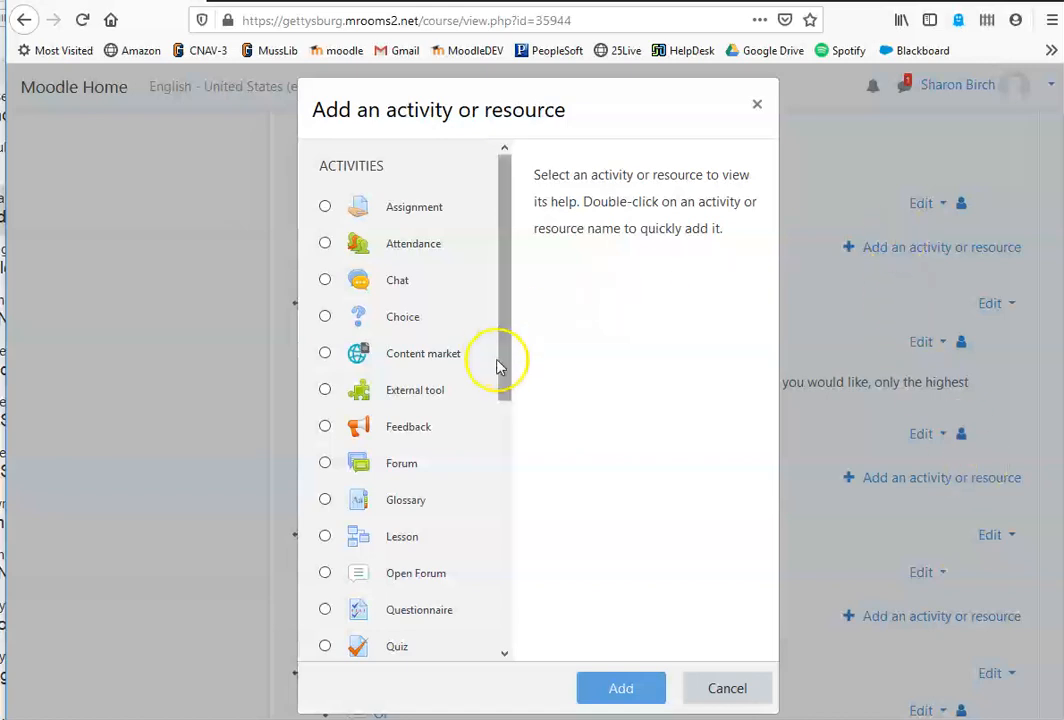
left_click_drag(504, 322, 521, 643)
left_click(727, 690)
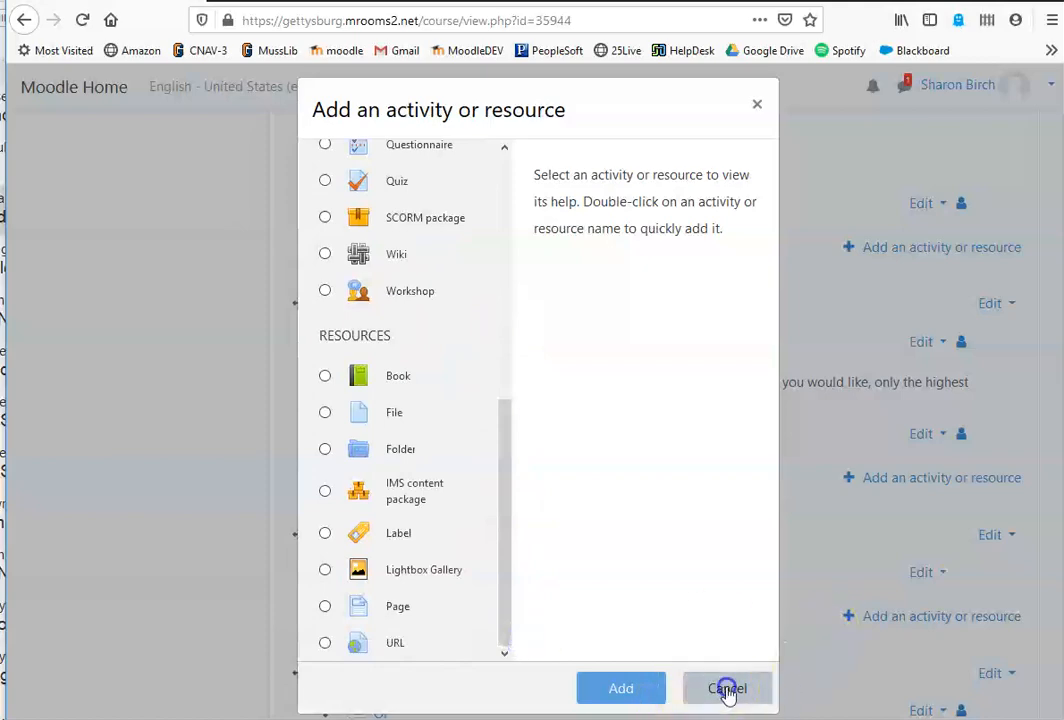
Step: Open the Reserves folder in Course Information and copy the link address of the Best-Practices-in-Online-Teaching-Strategies PDF
scroll(630, 510, "up", 15)
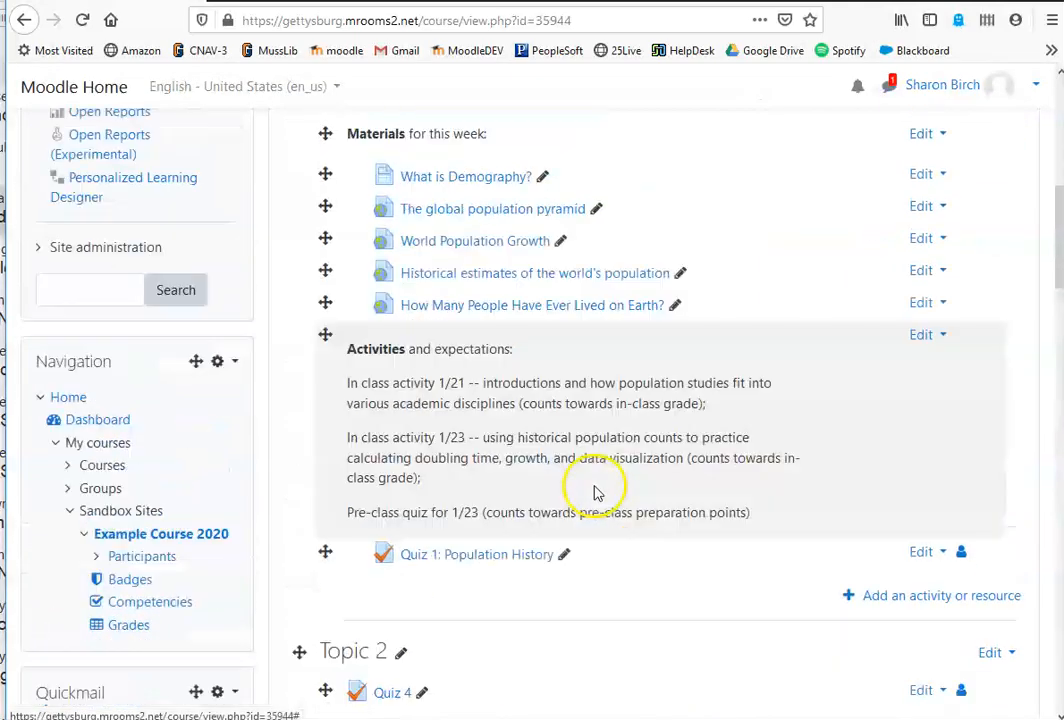
scroll(617, 473, "up", 5)
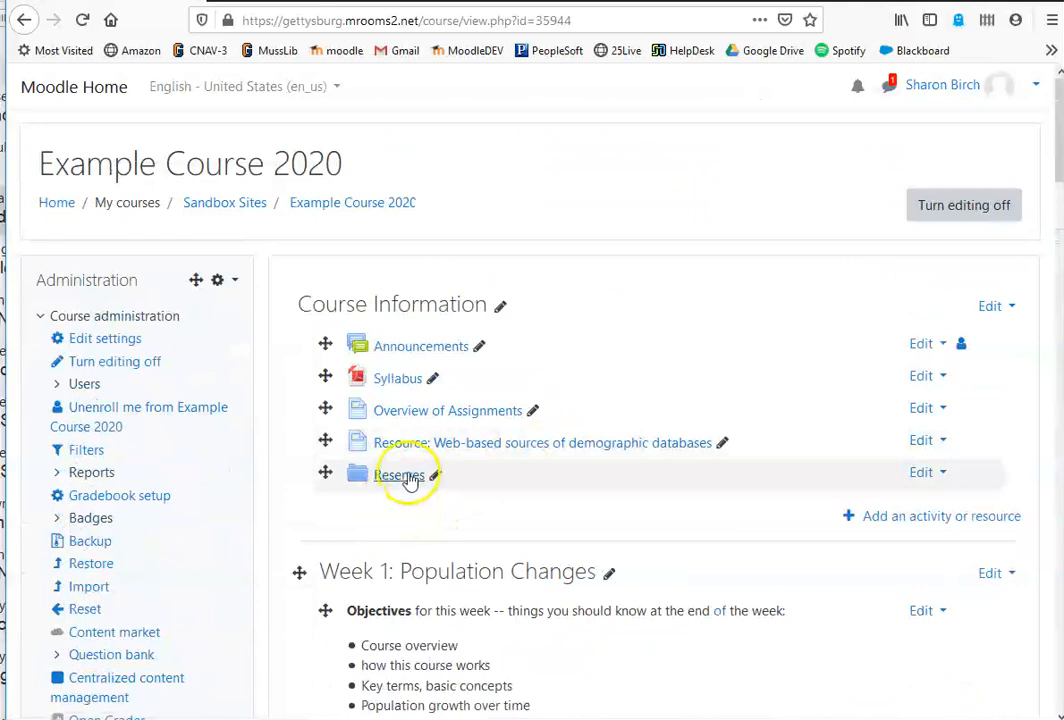
left_click(403, 480)
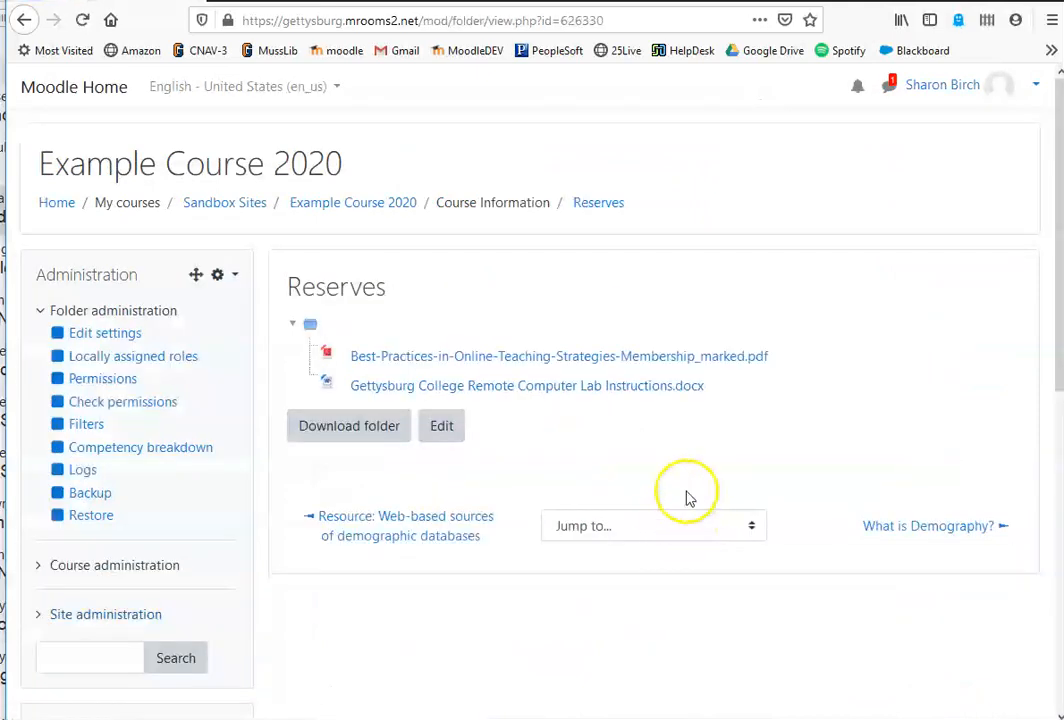
right_click(526, 364)
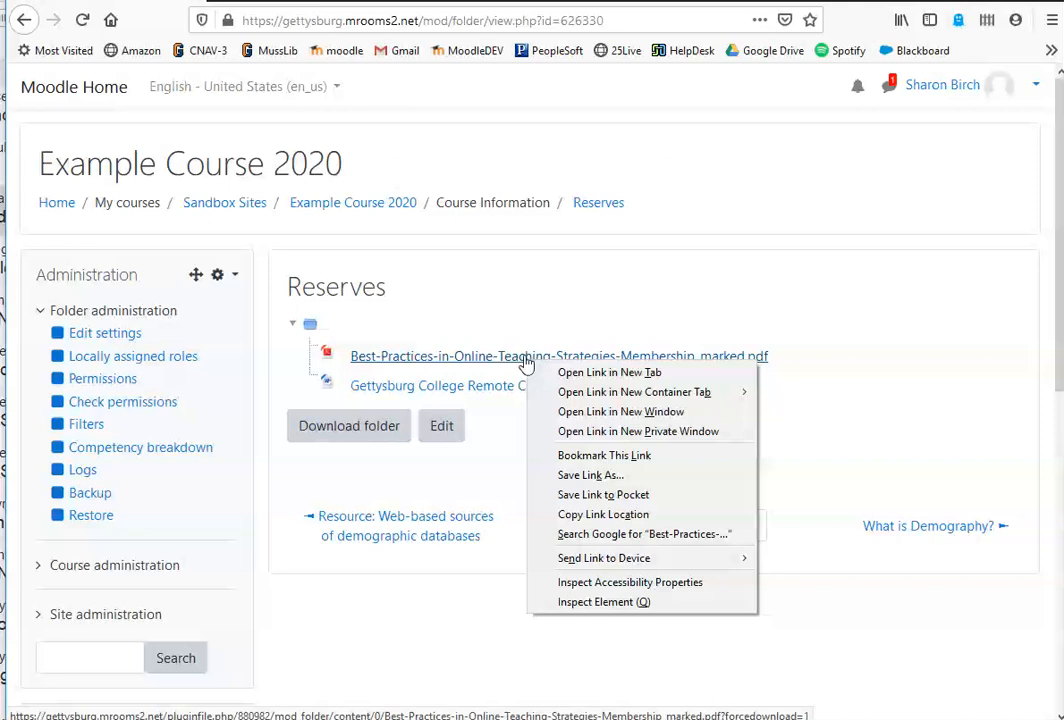
left_click(628, 514)
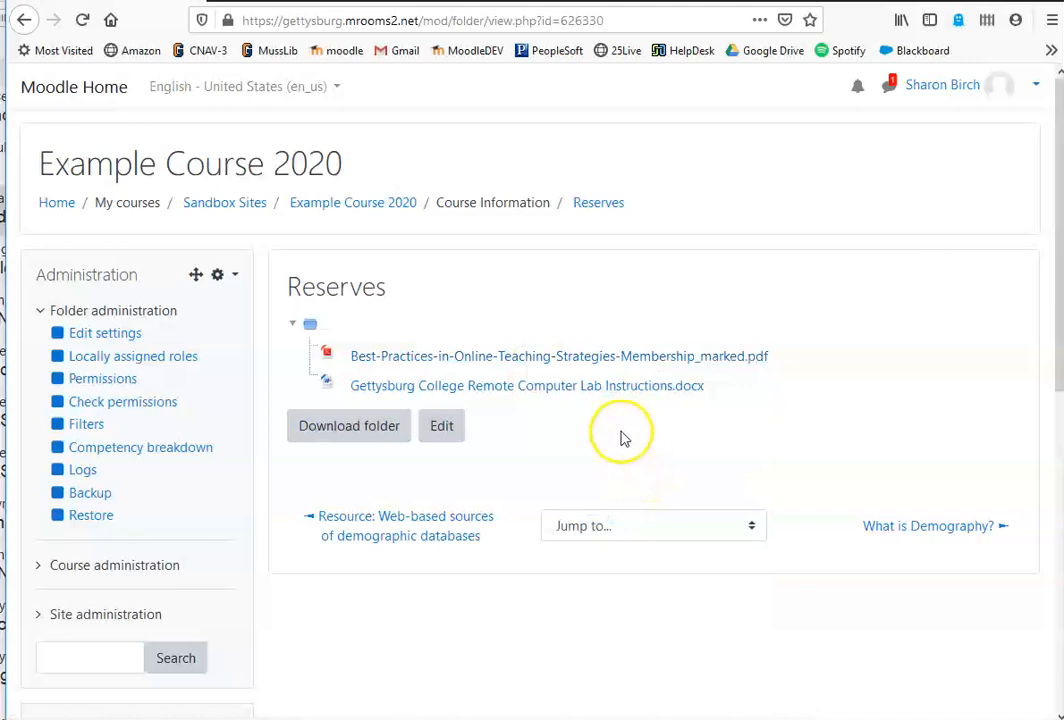
Step: Return to Example Course 2020 and add a Label resource to Week 2: Understanding Population Change
left_click(358, 205)
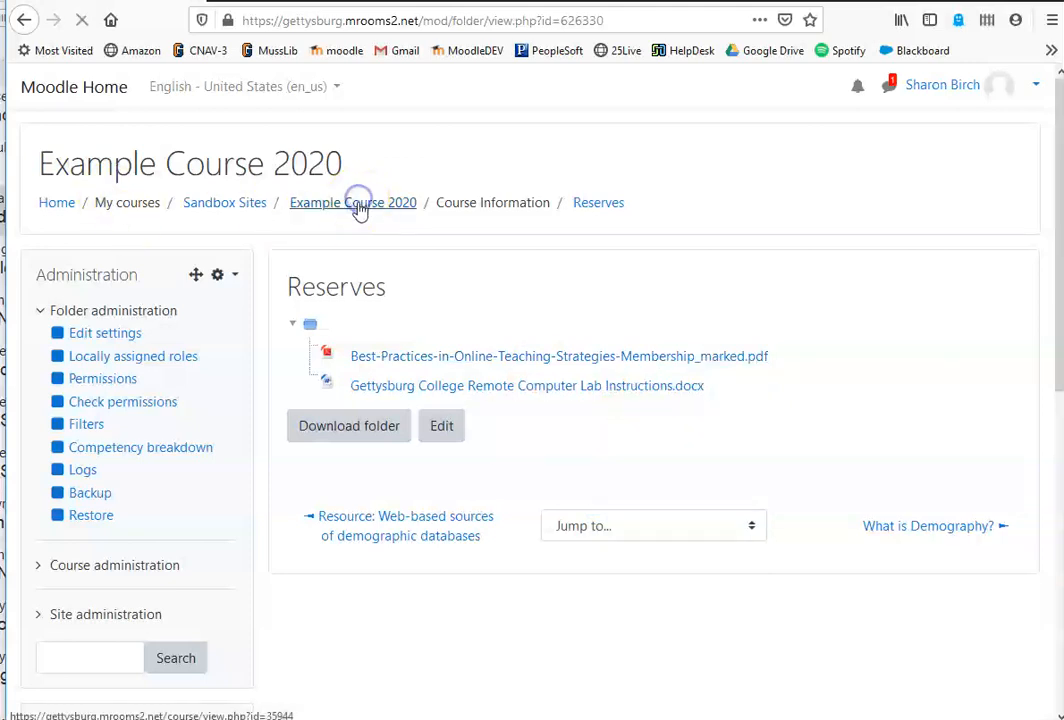
scroll(494, 408, "down", 10)
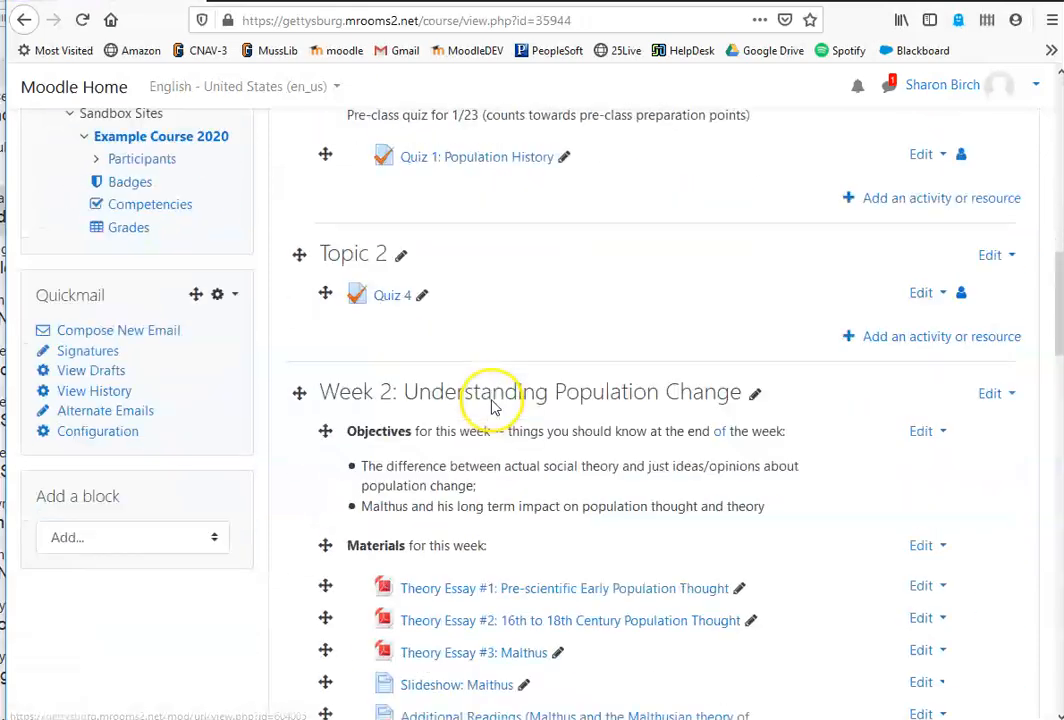
scroll(491, 405, "down", 5)
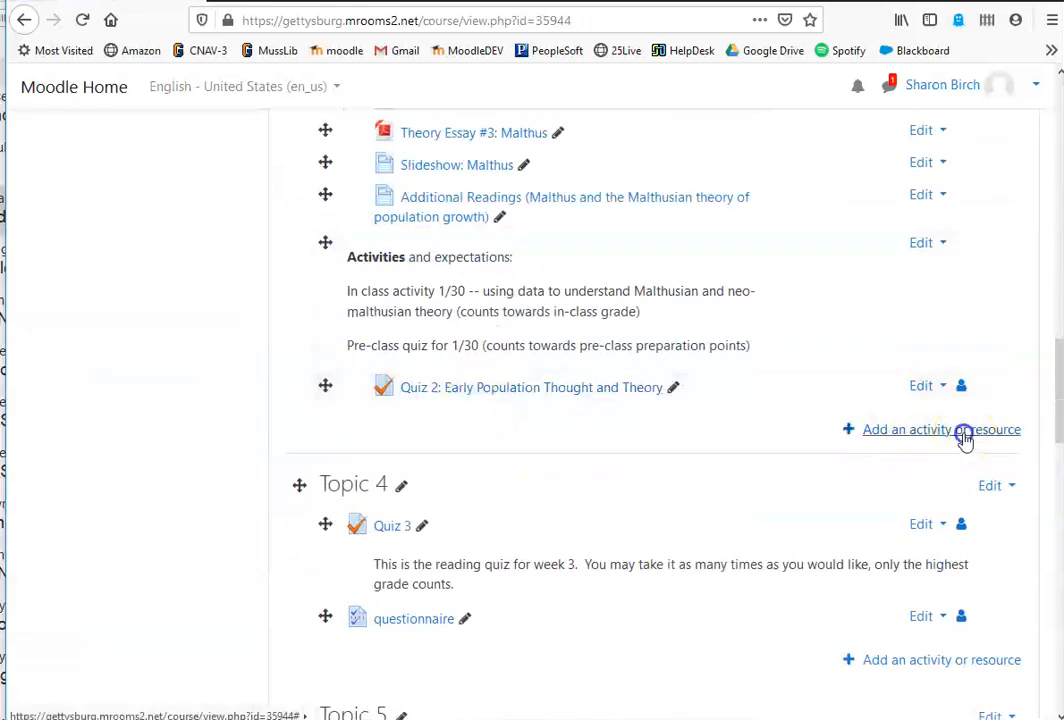
left_click(963, 437)
left_click_drag(503, 330, 506, 629)
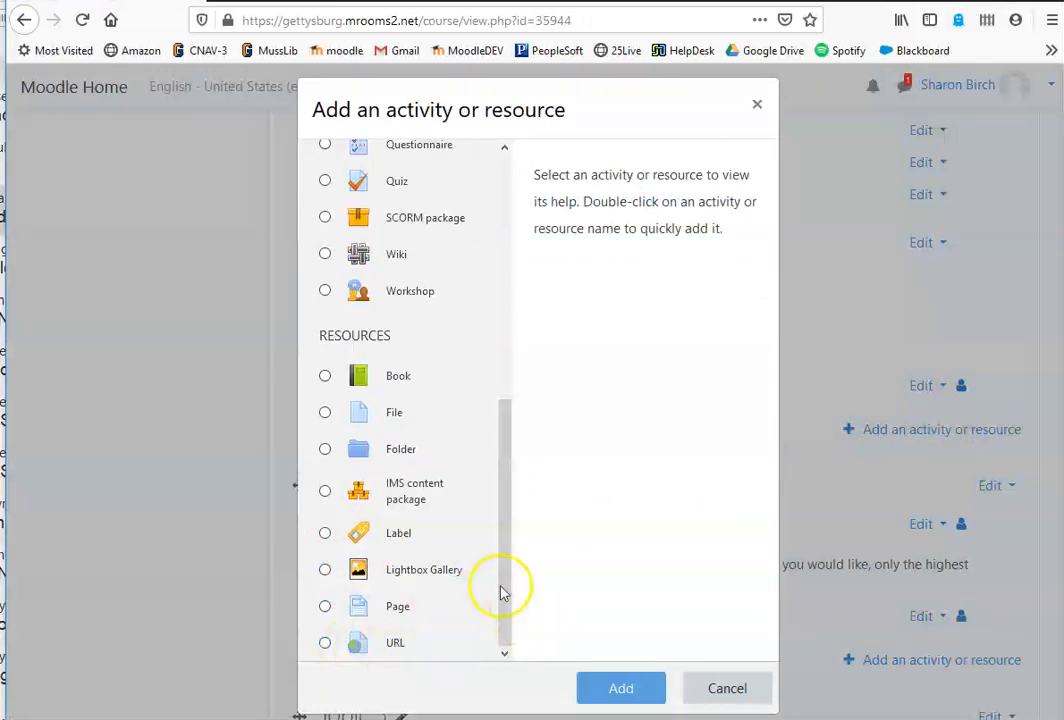
left_click(325, 535)
left_click(636, 690)
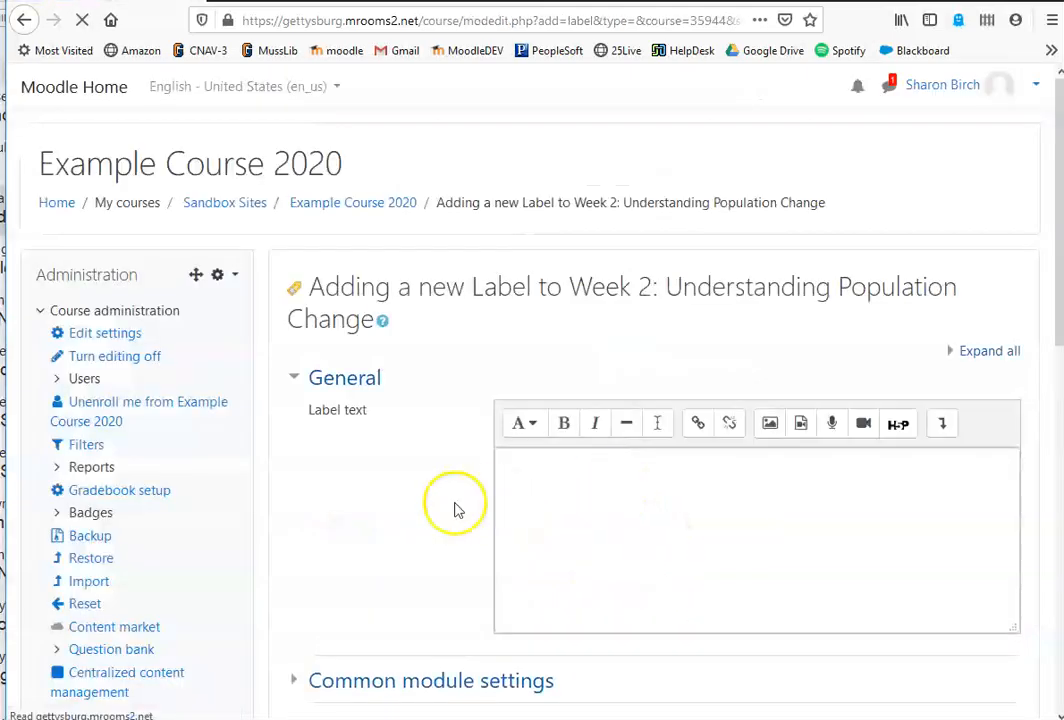
Step: Paste the copied PDF address into the label text as plain text
scroll(376, 465, "down", 2)
left_click(616, 392)
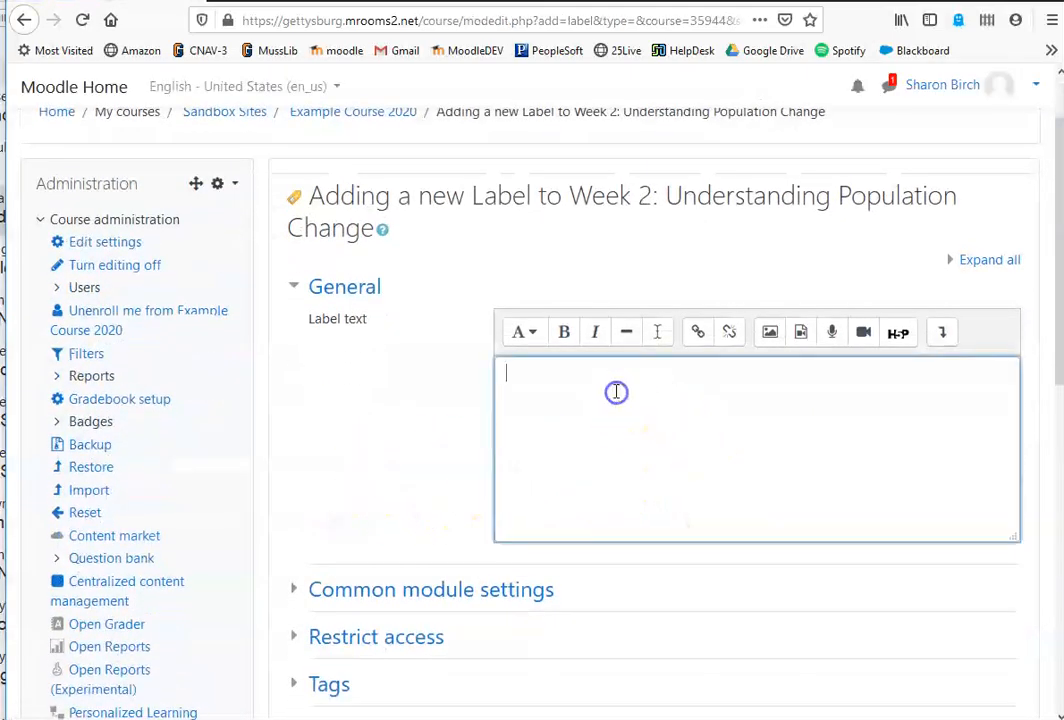
type("https://gettysburg.mrooms2.net/pluginfile.php/880982/mod_folder/content/0/Best-Practices-in-Online-Teaching-Strategies-Membership_marked.pdf?forcedownload=1")
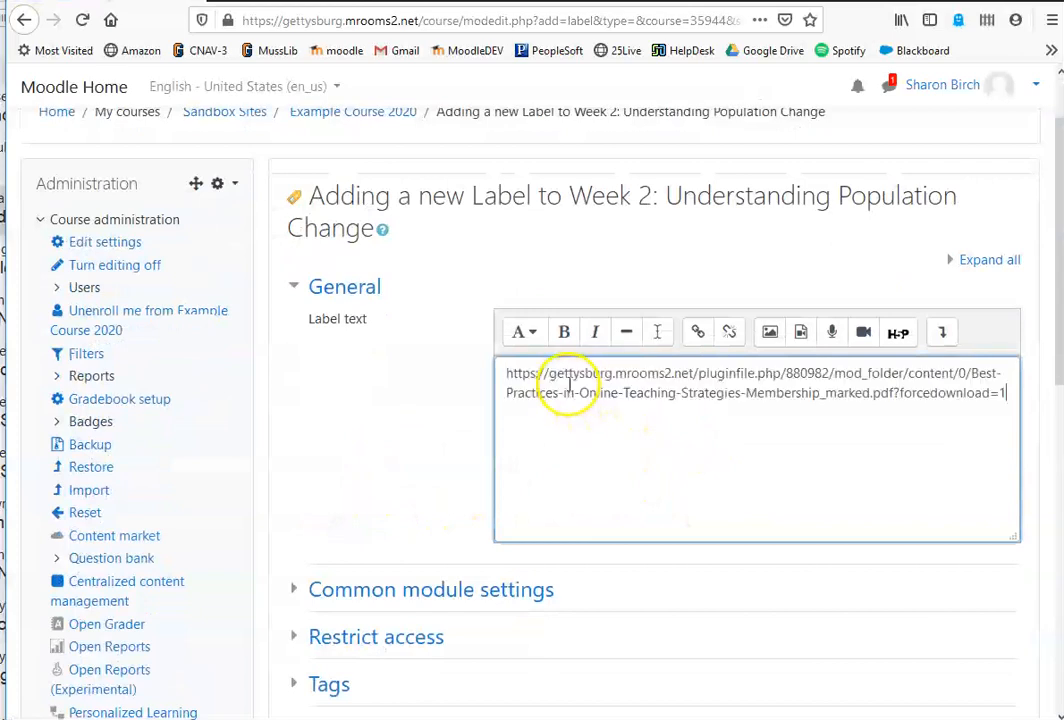
Step: Turn the pasted address in the label text into a hyperlink pointing to the copied PDF address
left_click(1001, 393)
left_click_drag(1001, 393, 475, 381)
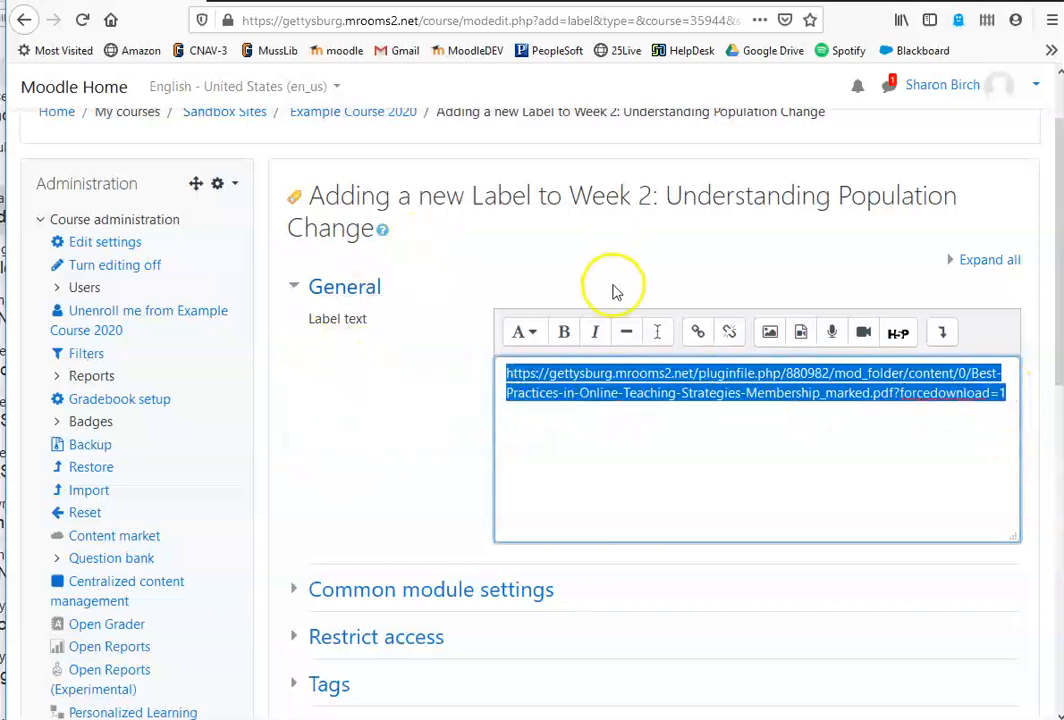
left_click(699, 336)
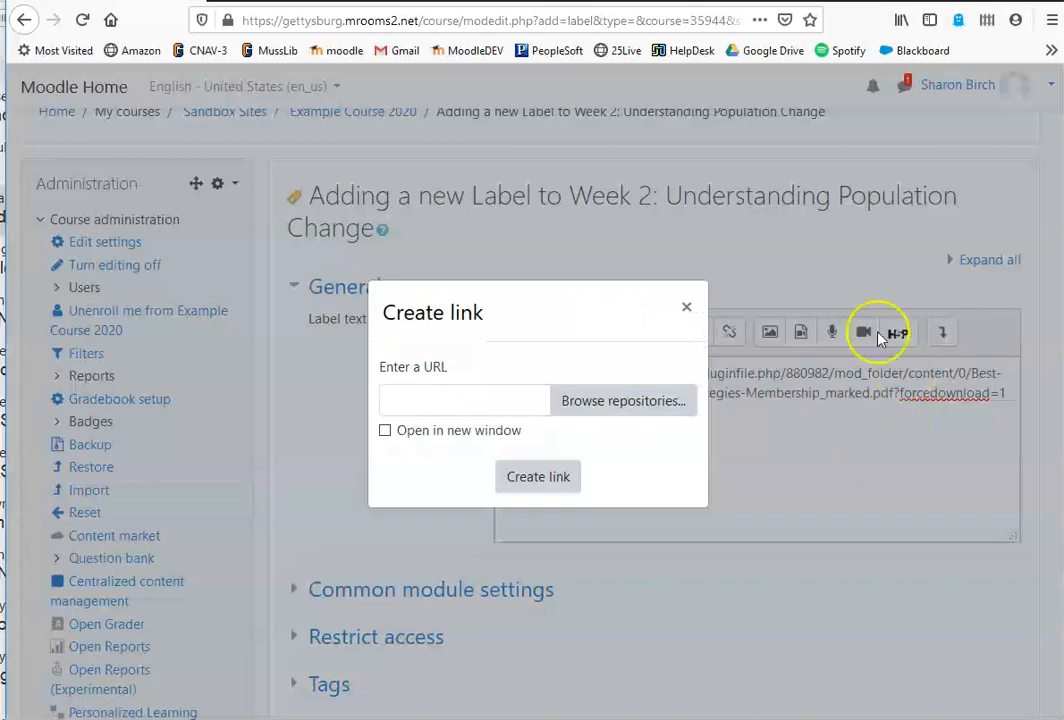
left_click(482, 399)
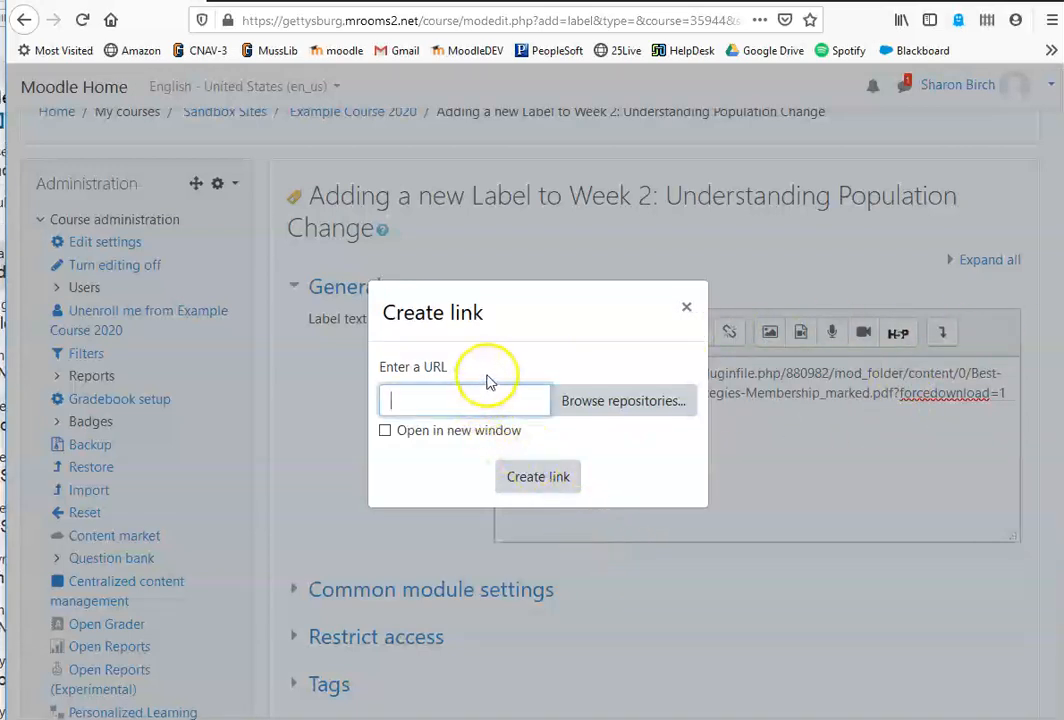
key("ctrl+v")
left_click(540, 478)
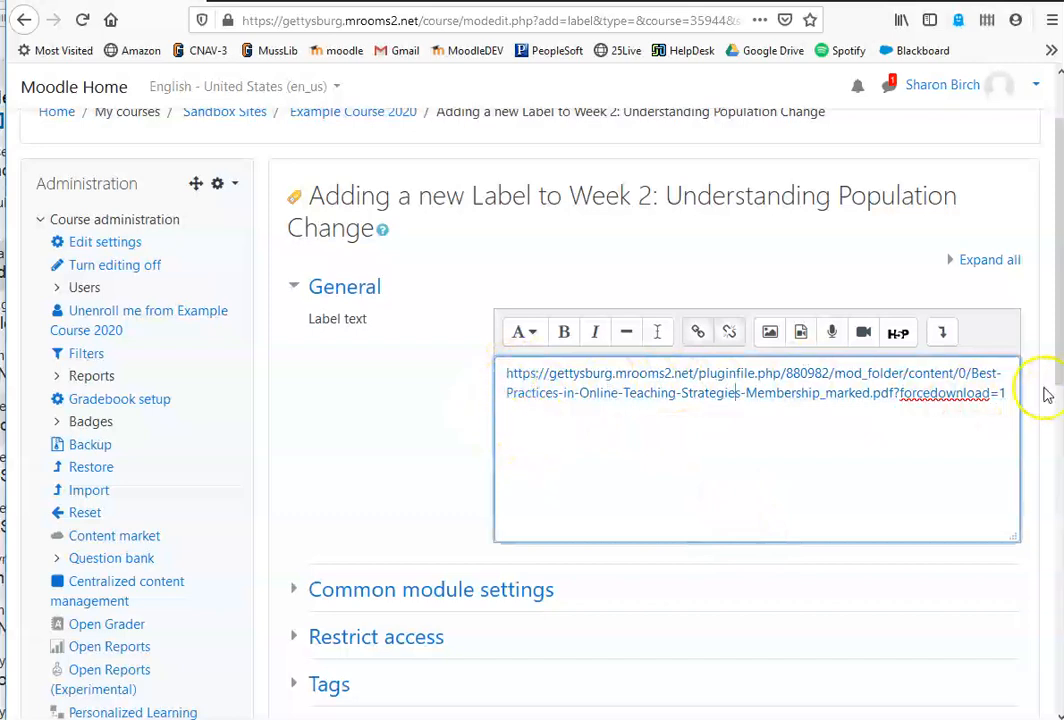
Step: Add the line "name of article etc. please read" below the address and link it to the copied PDF address
left_click(1012, 396)
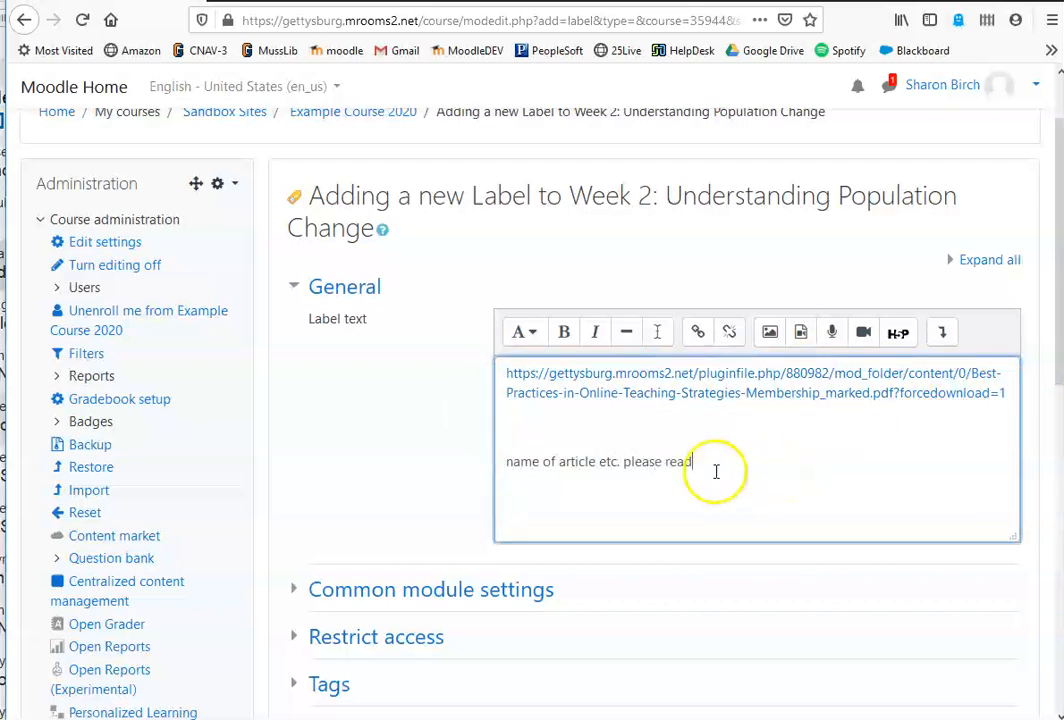
left_click_drag(693, 461, 498, 461)
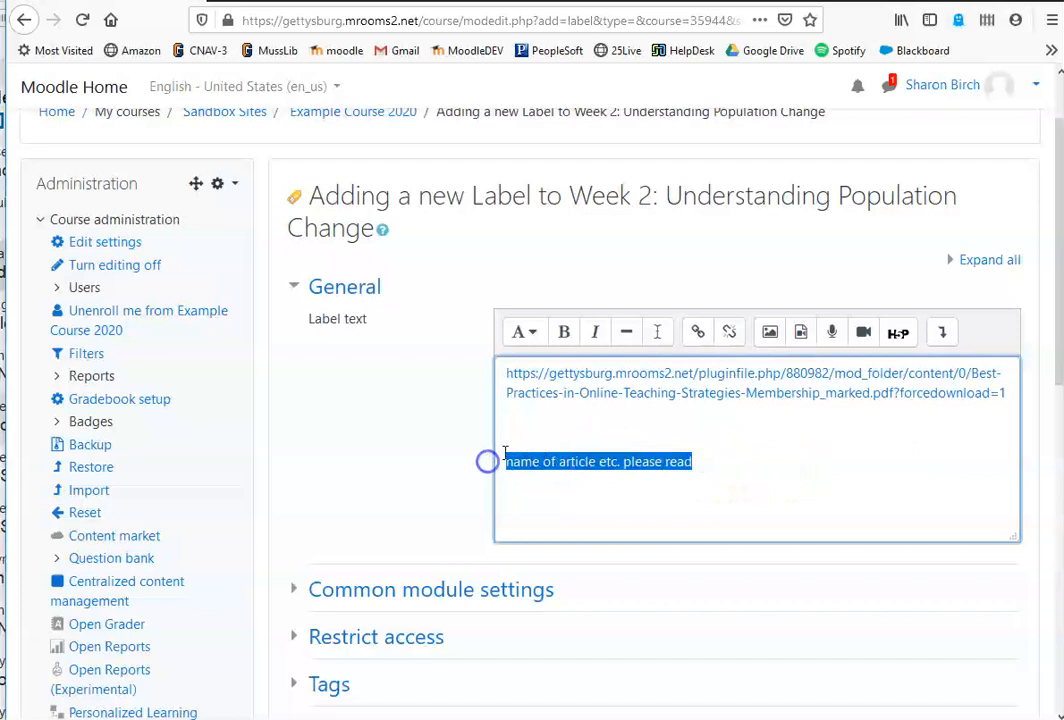
left_click(698, 331)
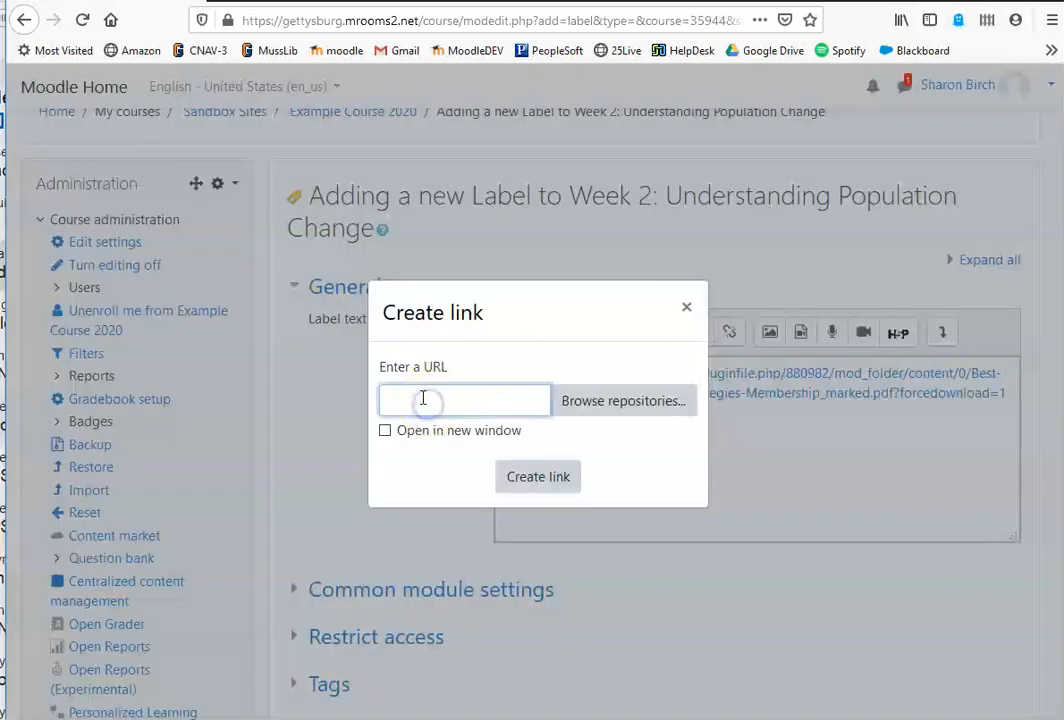
key("ctrl+v")
left_click(540, 479)
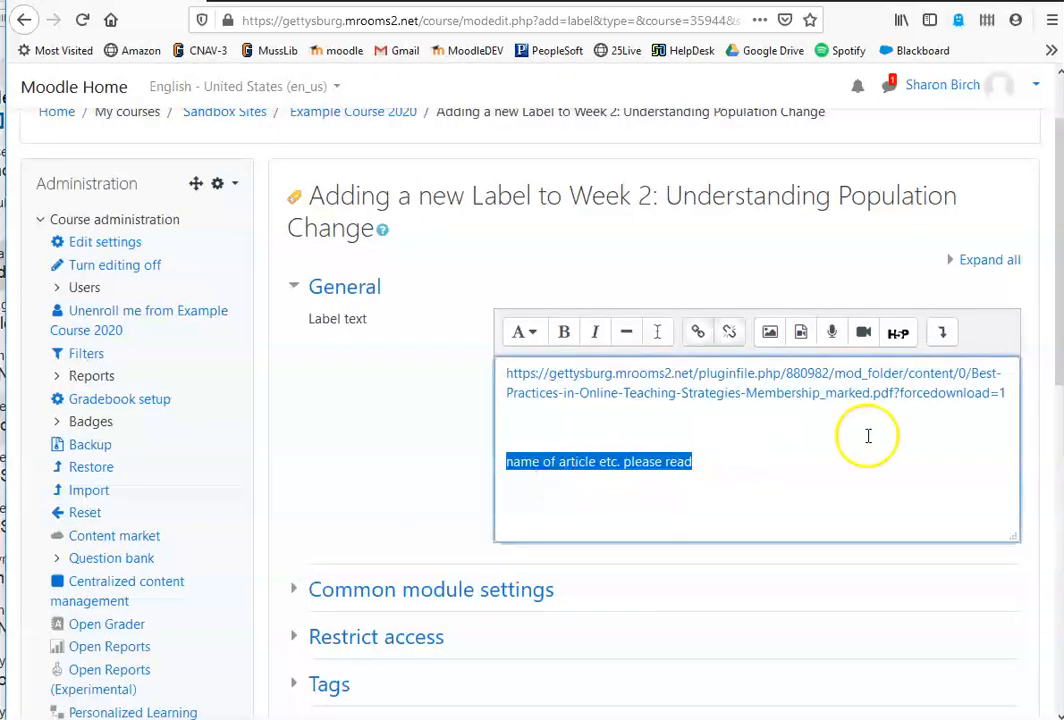
Step: Delete the raw PDF address and the blank lines above the linked article text
left_click_drag(1006, 393, 444, 374)
key("BackSpace")
left_click(503, 442)
key("BackSpace")
key("BackSpace")
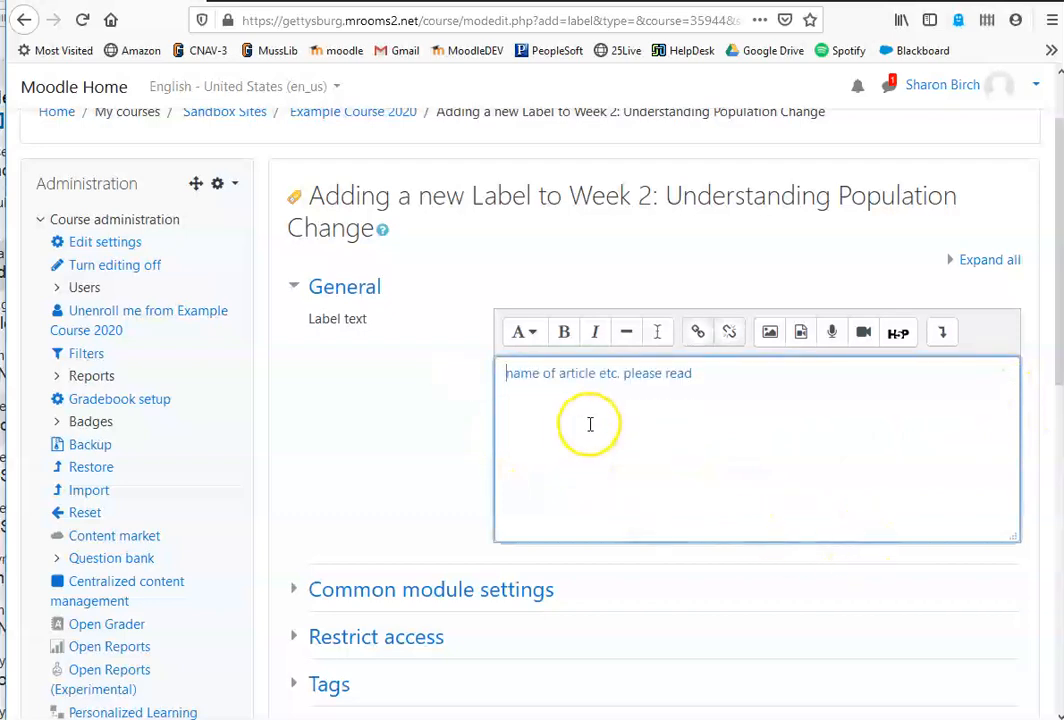
Step: Reword the linked text as "Click here to access reading : name of article" and save the label, returning to the course
type("Click ")
type("here to access")
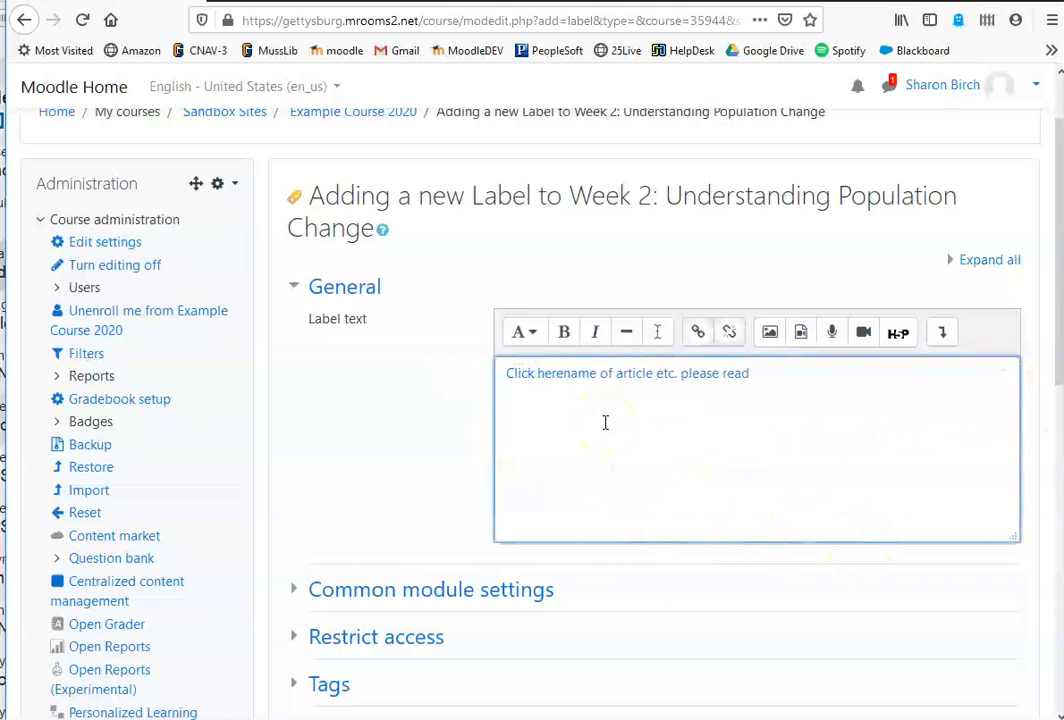
type(" reading ")
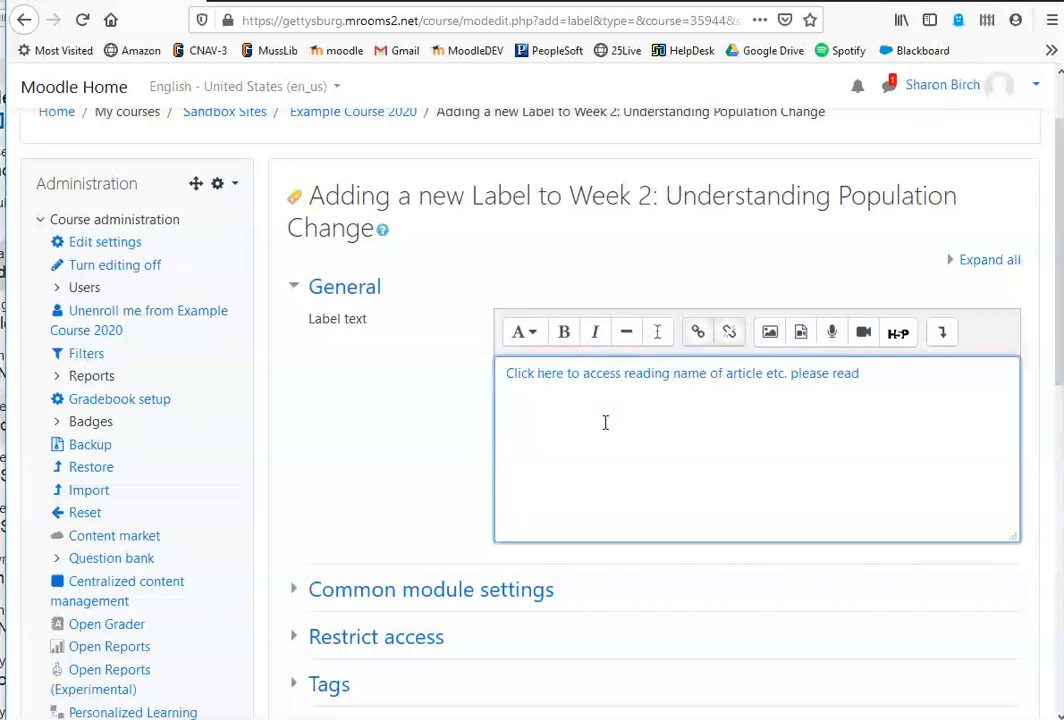
type(":")
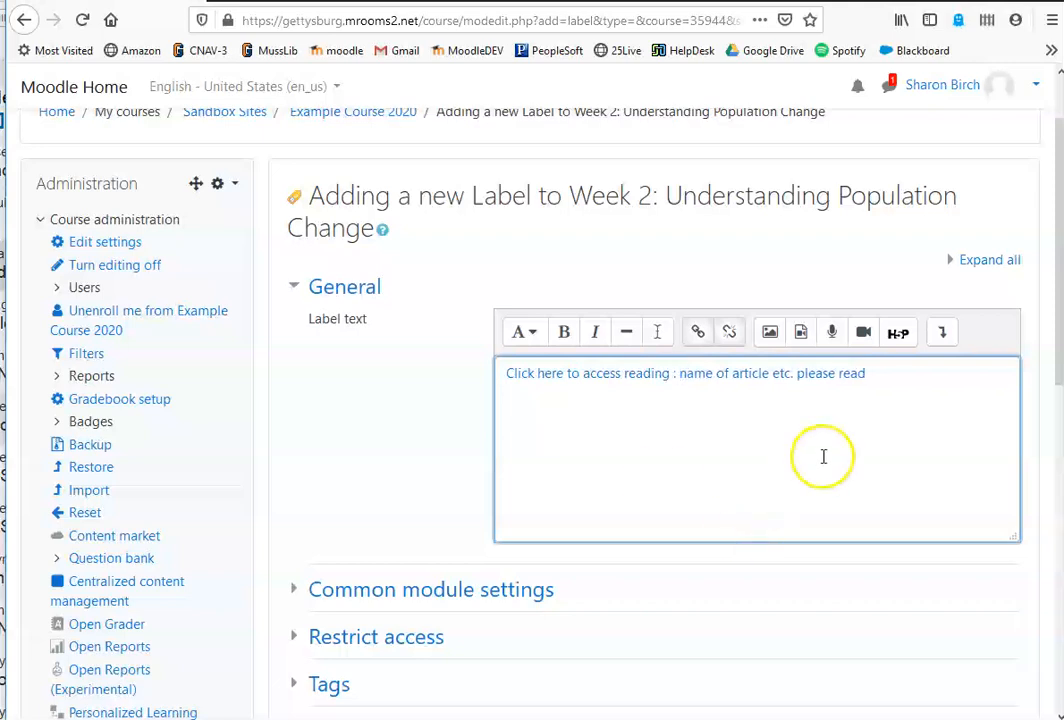
left_click_drag(868, 373, 768, 373)
key("BackSpace")
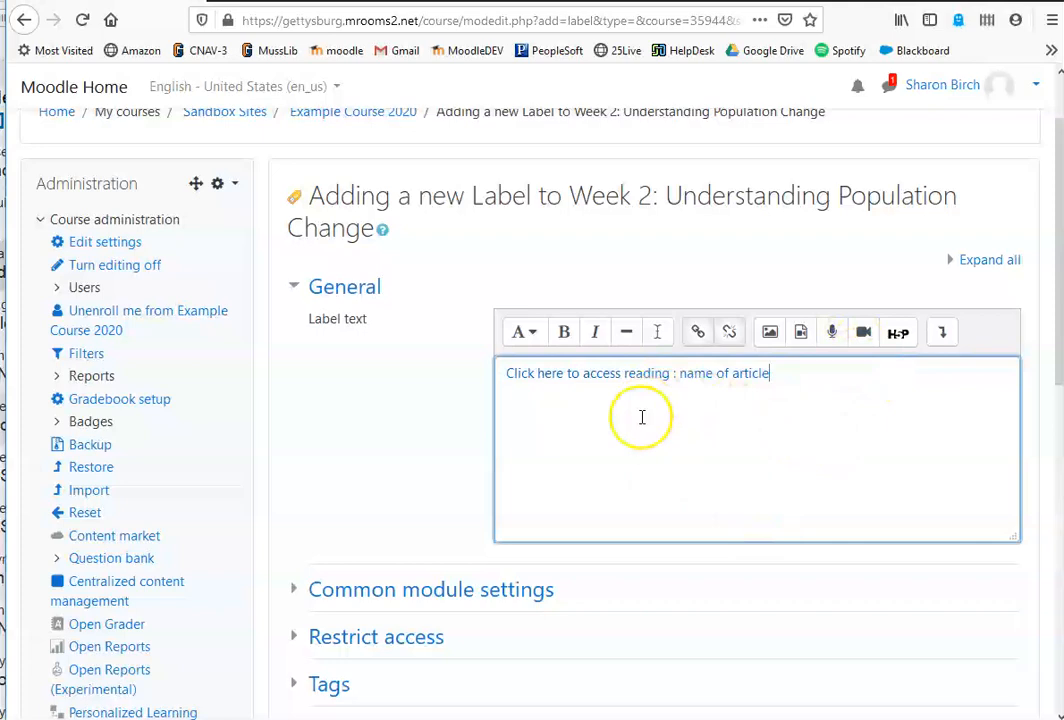
scroll(639, 468, "down", 3)
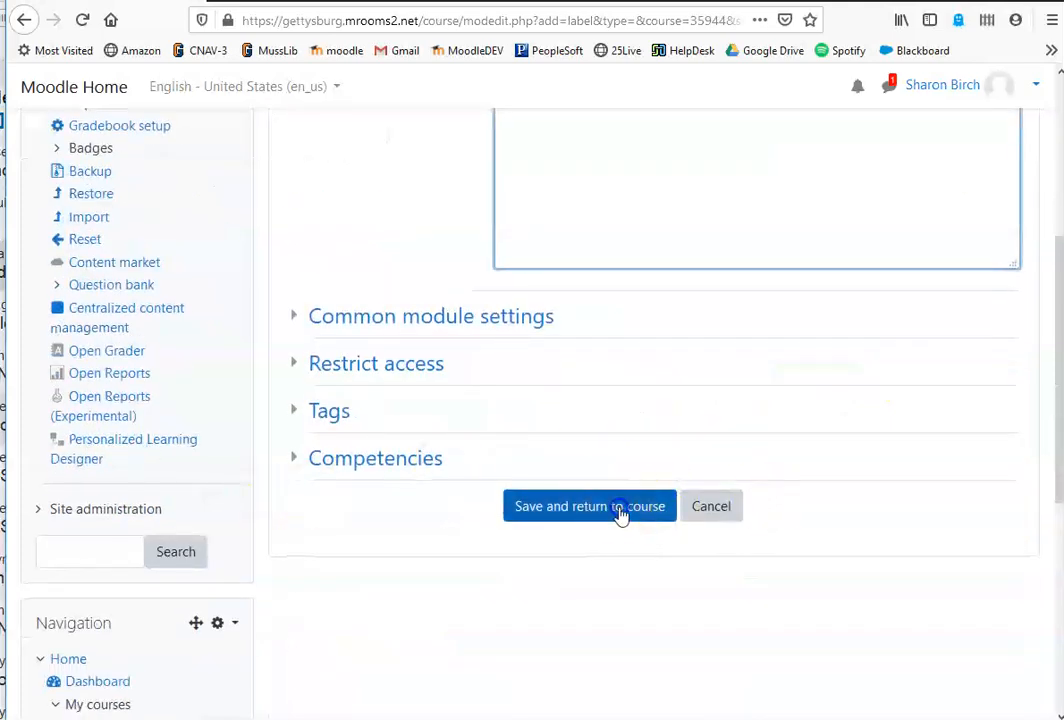
left_click(620, 507)
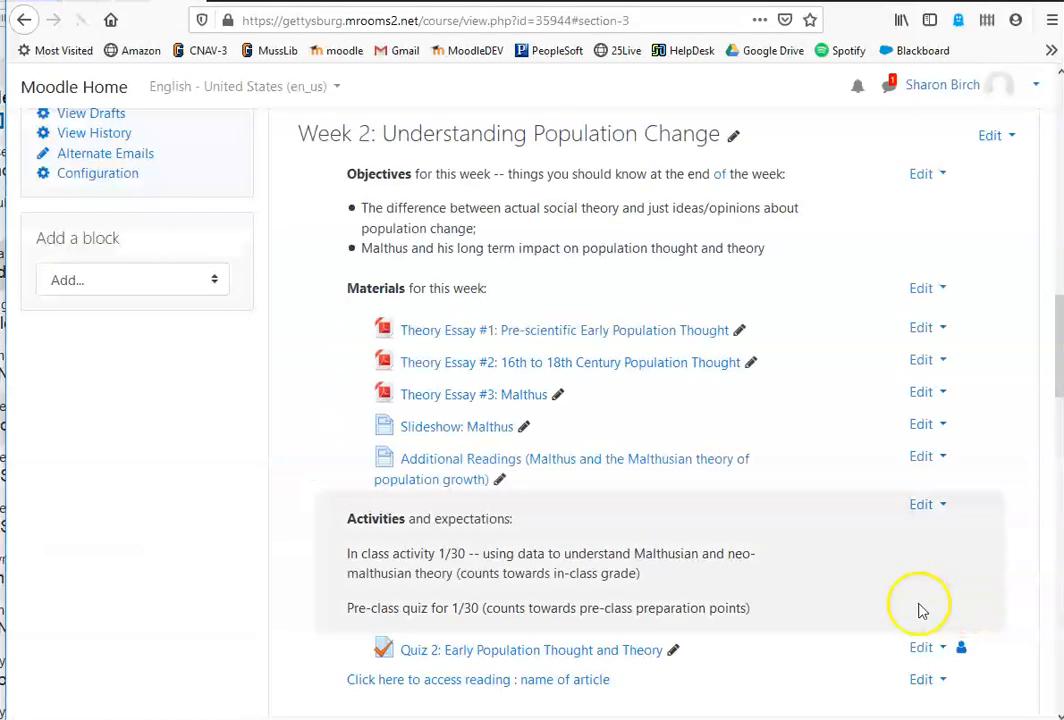
Step: Move the new reading label in Week 2 to directly below Additional Readings, above the Activities and expectations text
scroll(790, 572, "down", 5)
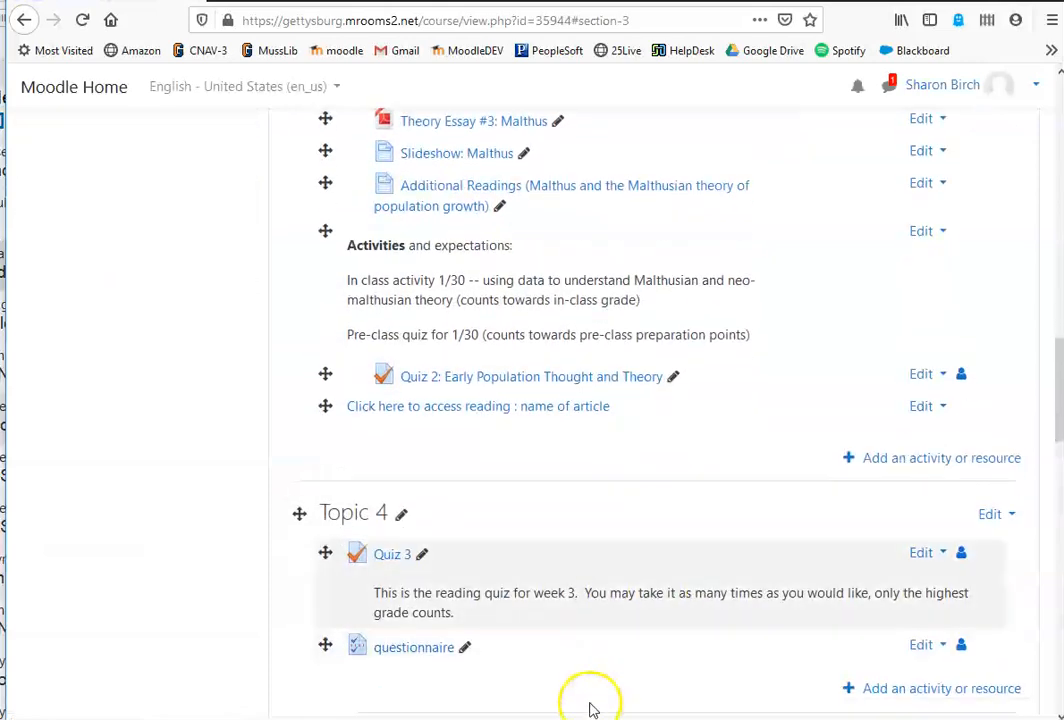
scroll(300, 485, "up", 5)
scroll(315, 577, "down", 1)
left_click_drag(323, 586, 323, 423)
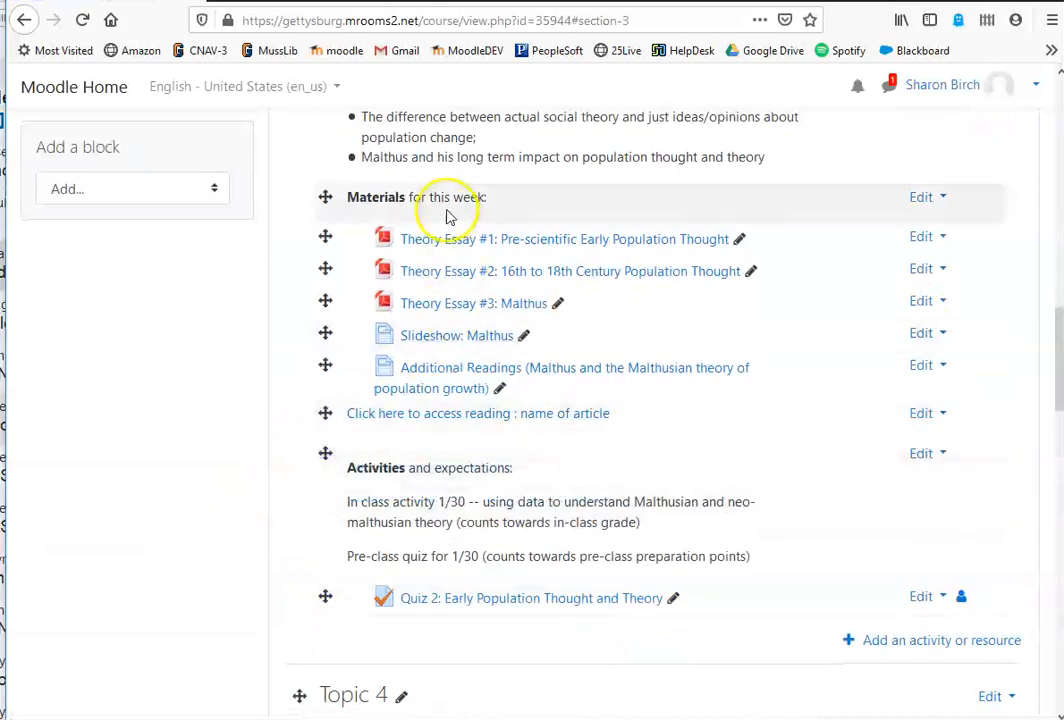
Step: Indent the "Click here to access reading : name of article" label one level, test its link, and dismiss the file download
left_click(940, 413)
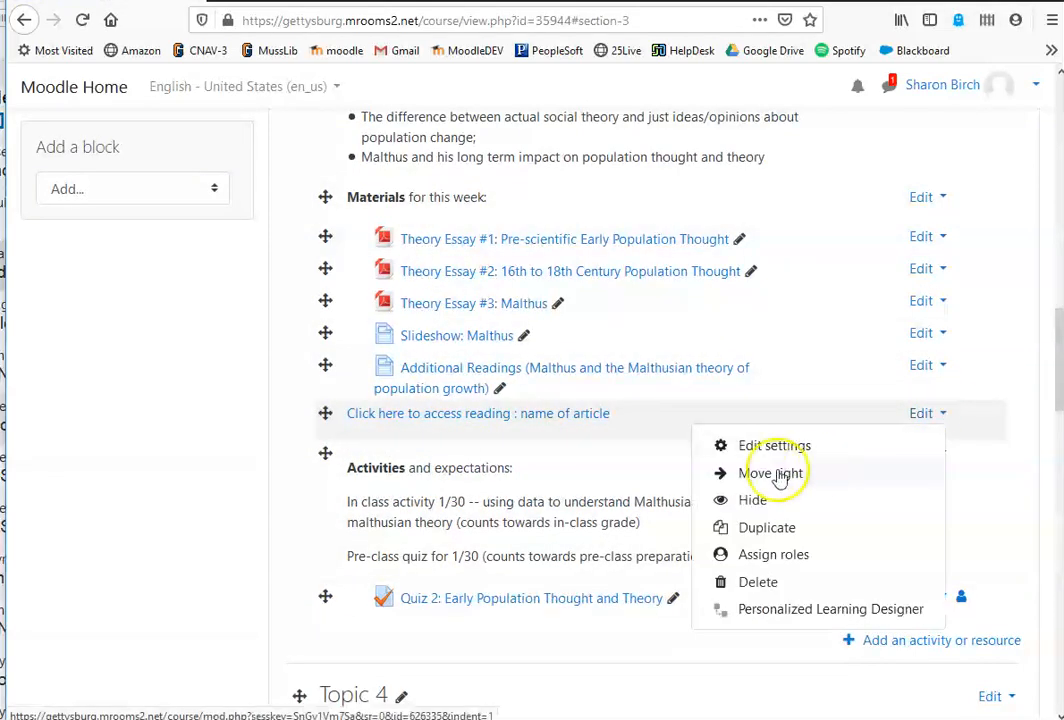
left_click(812, 473)
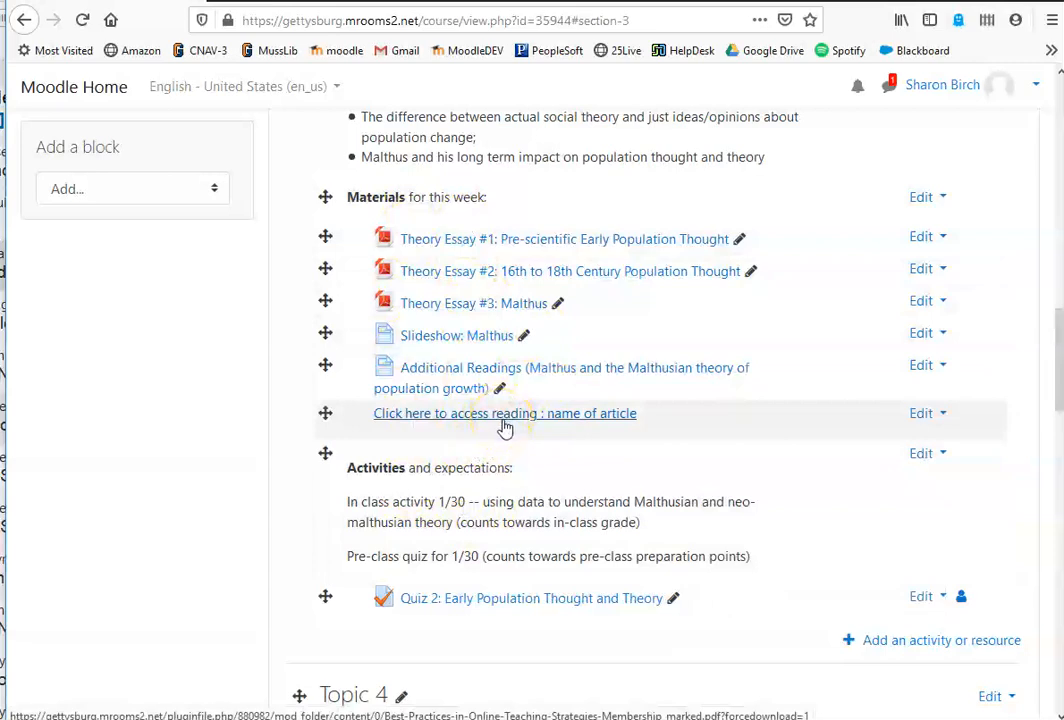
left_click(504, 416)
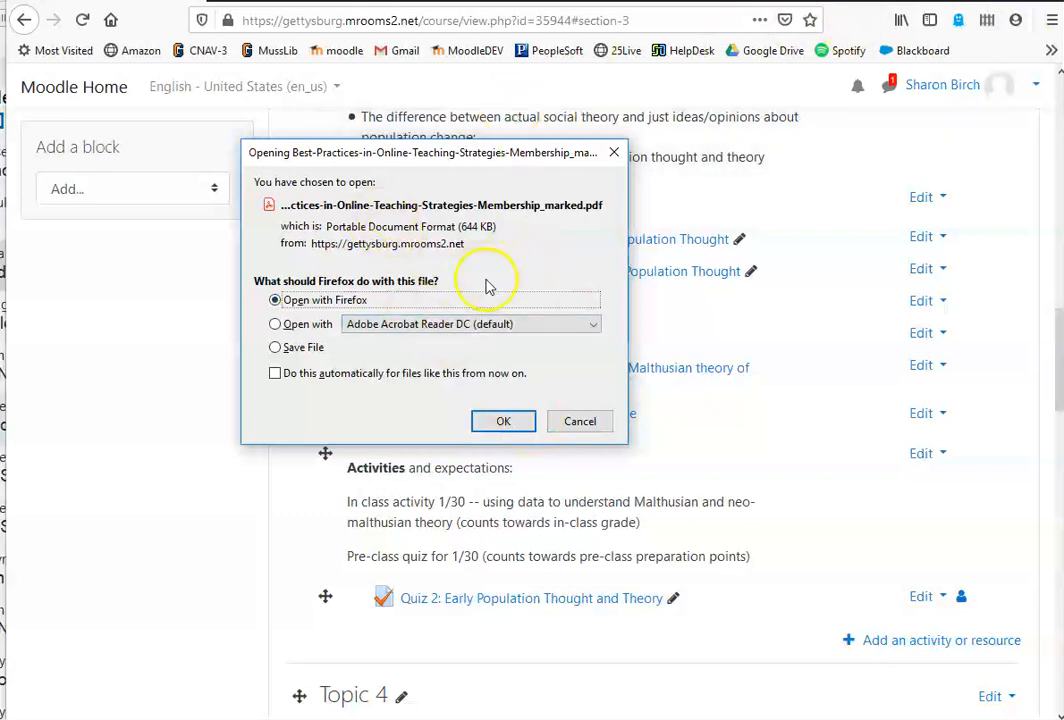
left_click(580, 421)
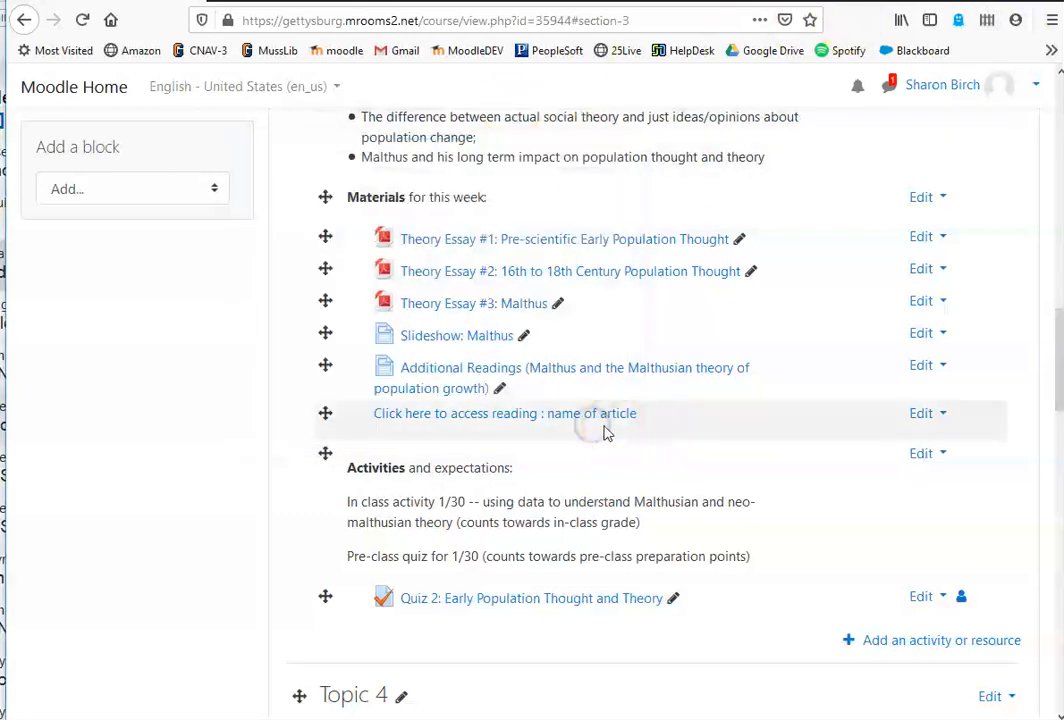
Step: Add a new label to Week 2 with the text "Click here to access this weeks's reading: Paper on asgdfjhsagd"
scroll(740, 490, "down", 1)
scroll(760, 505, "up", 20)
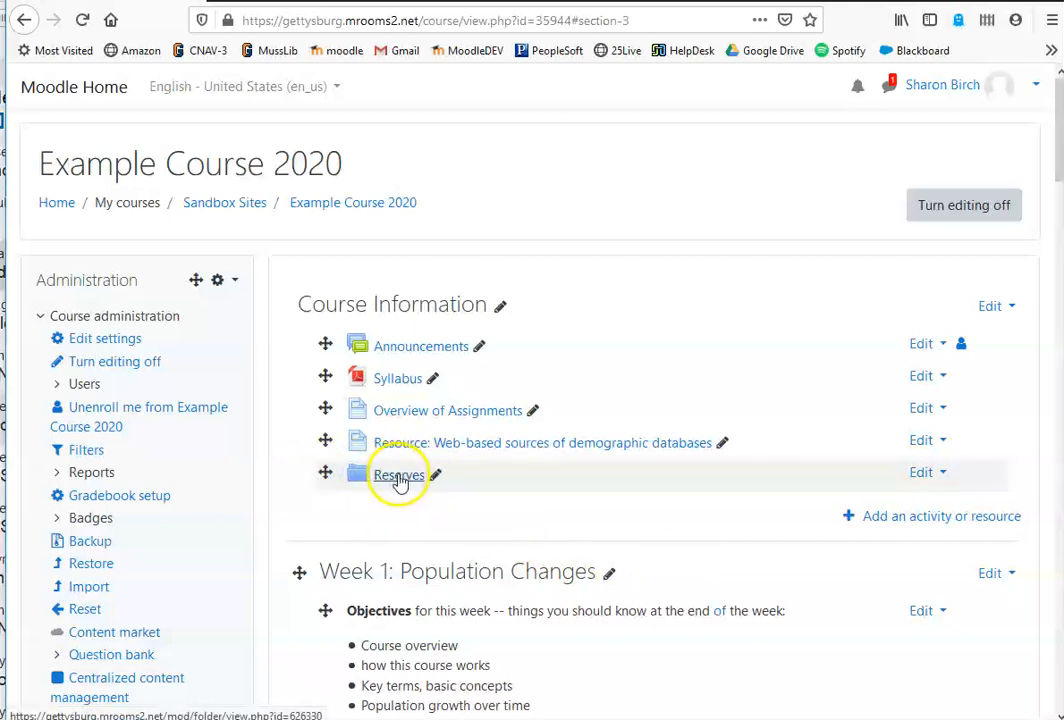
scroll(790, 465, "down", 10)
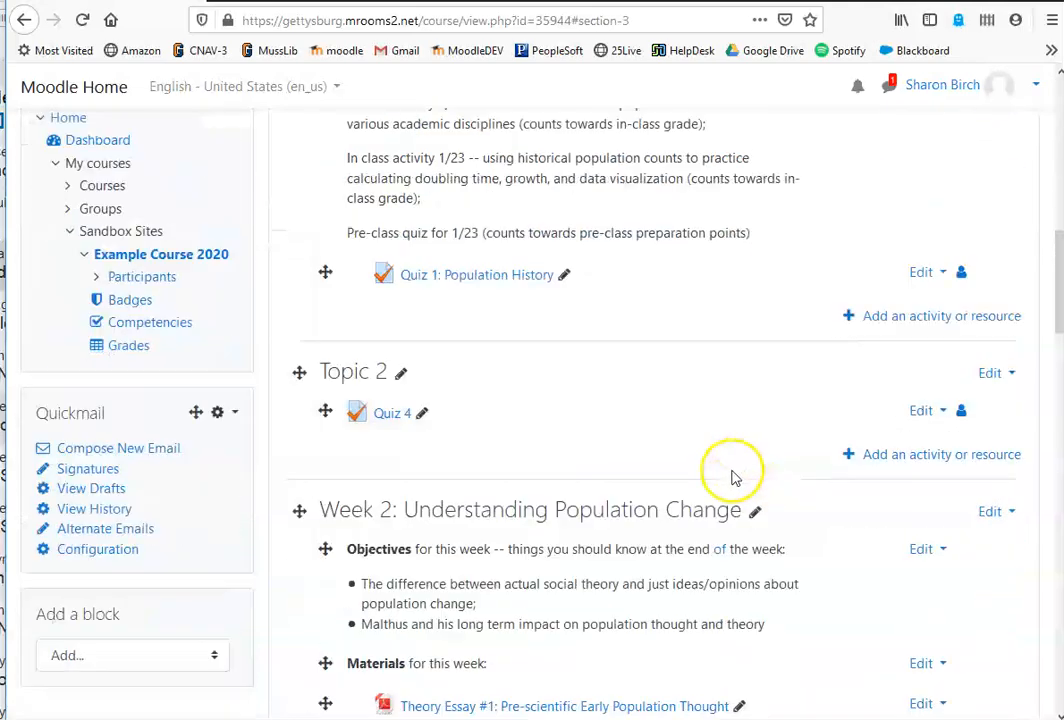
scroll(735, 476, "down", 8)
scroll(790, 488, "down", 5)
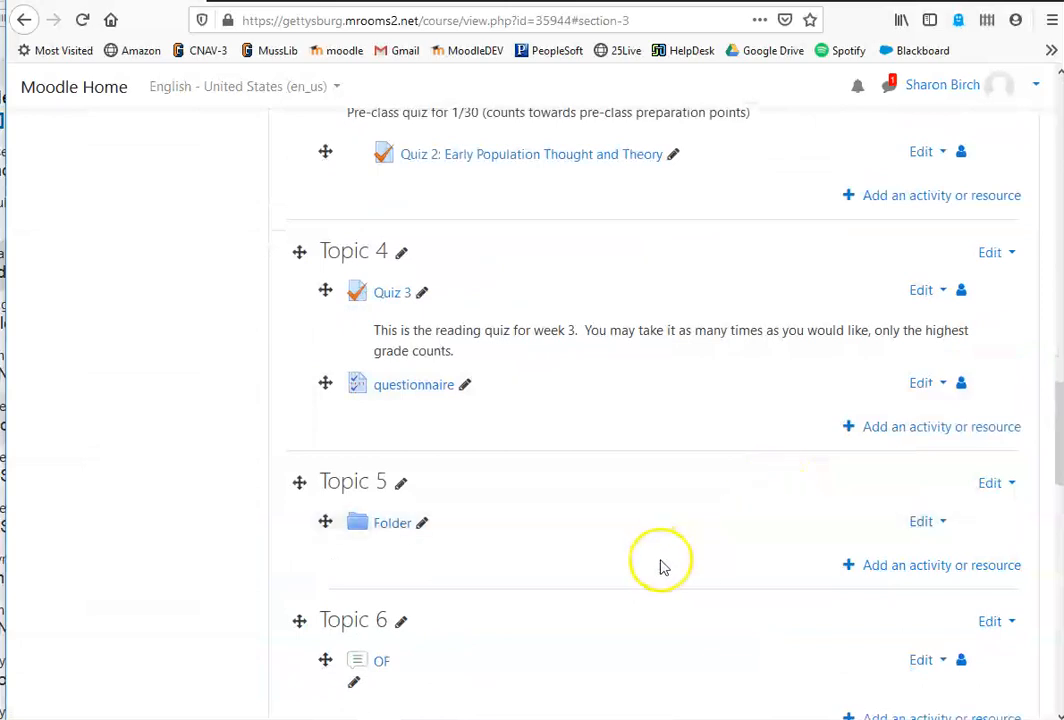
scroll(640, 510, "up", 6)
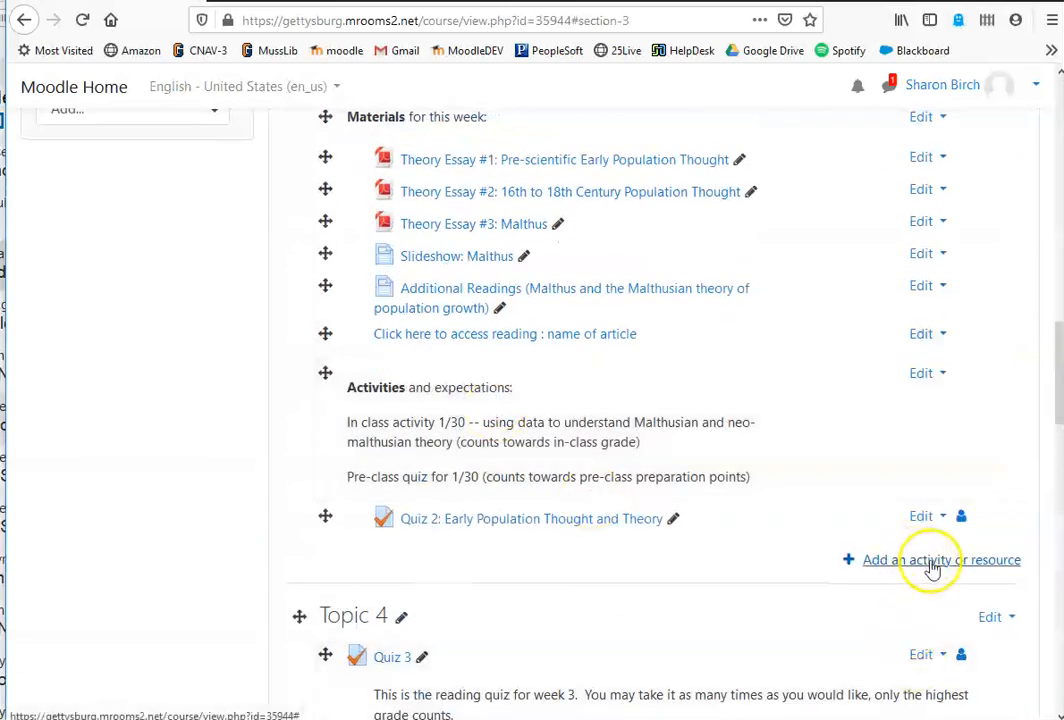
left_click(931, 563)
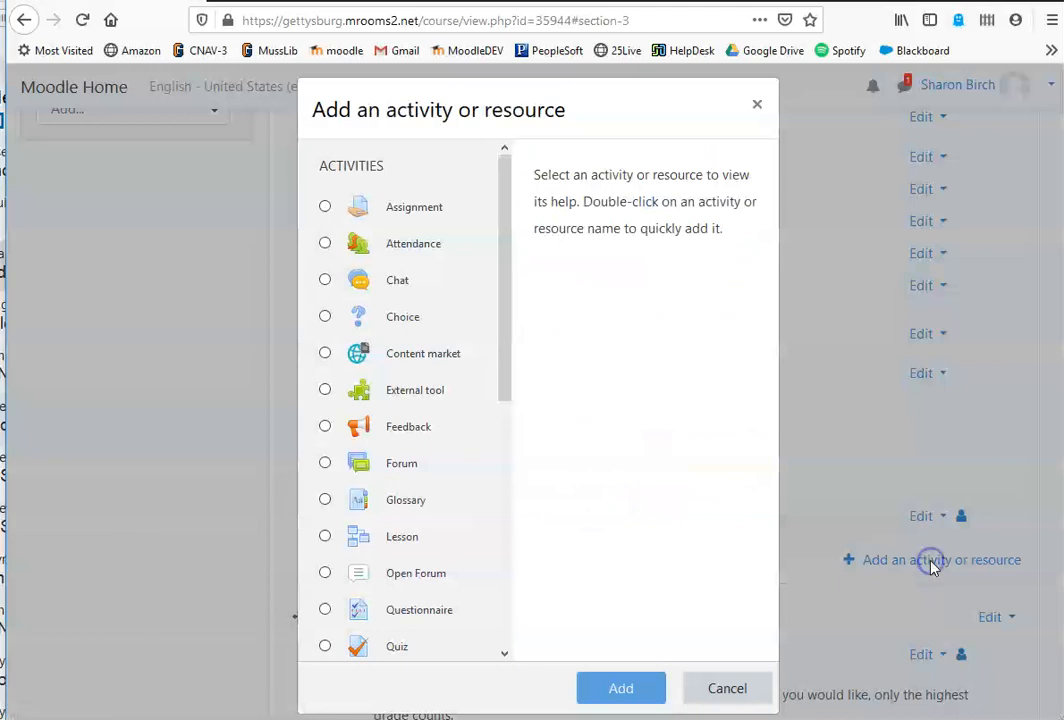
left_click(503, 243)
left_click_drag(509, 243, 485, 505)
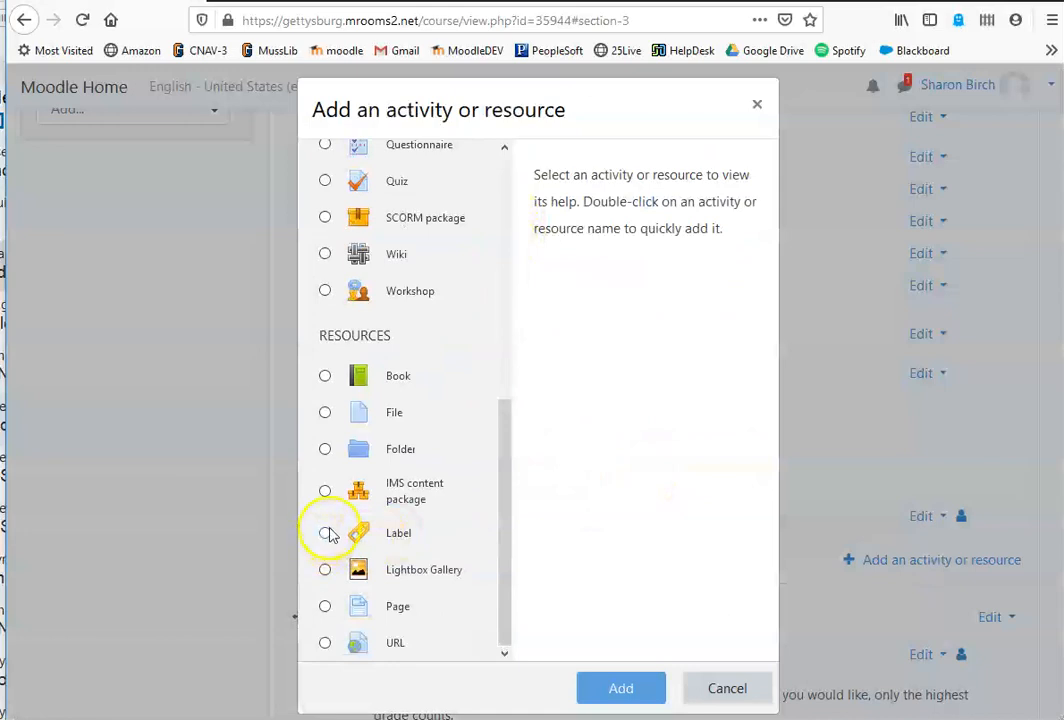
left_click(326, 534)
left_click(636, 688)
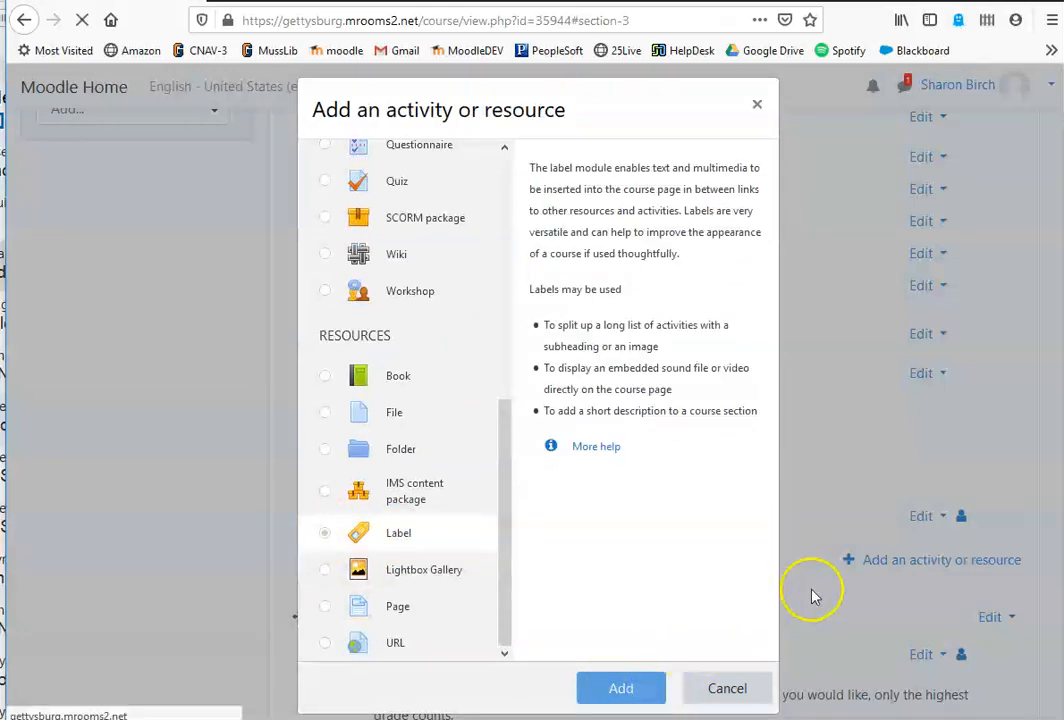
left_click(636, 491)
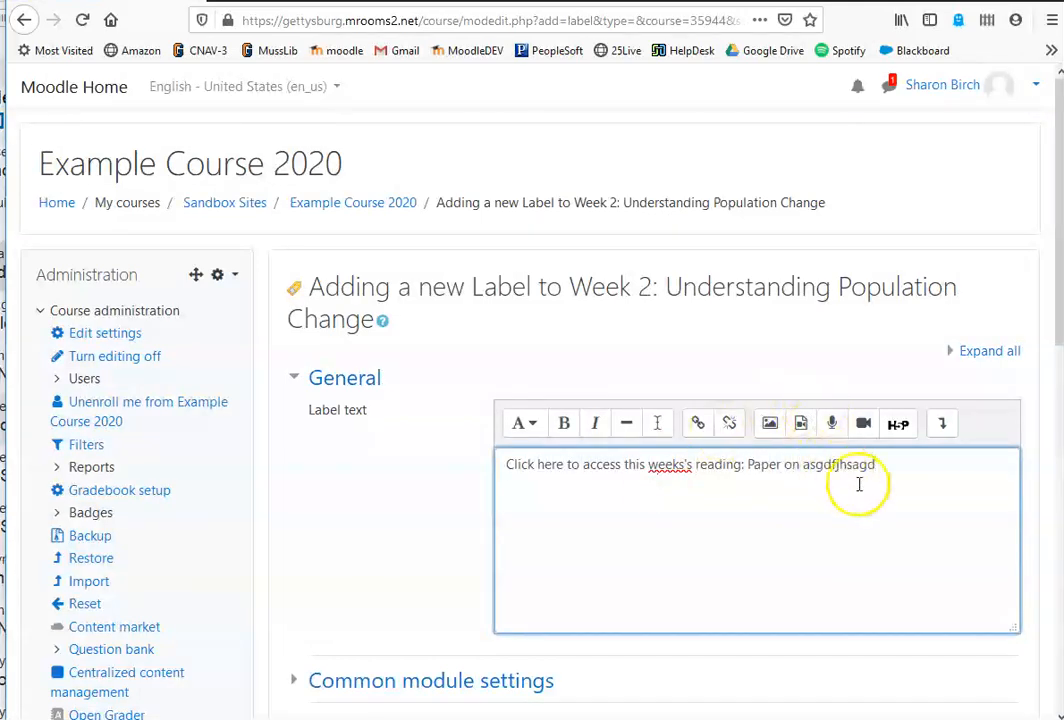
Step: Link the whole label text to an alias of the Best-Practices-in-Online-Teaching-Strategies-Membership_marked.pdf server file in the course's Reserves folder
left_click_drag(878, 465, 487, 469)
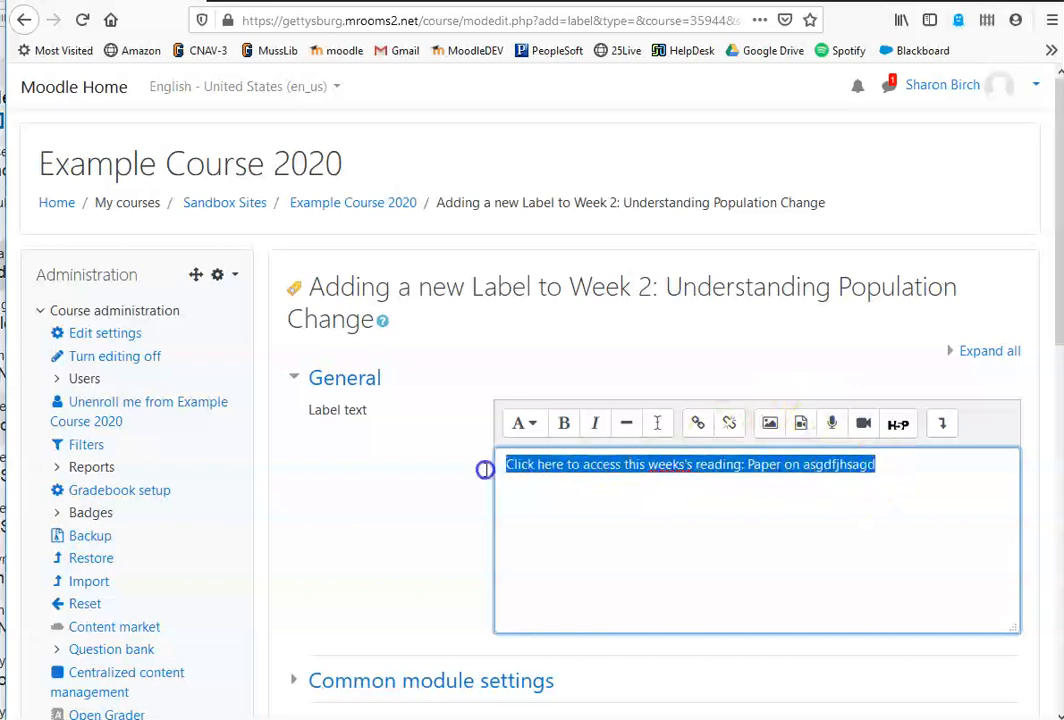
left_click(699, 424)
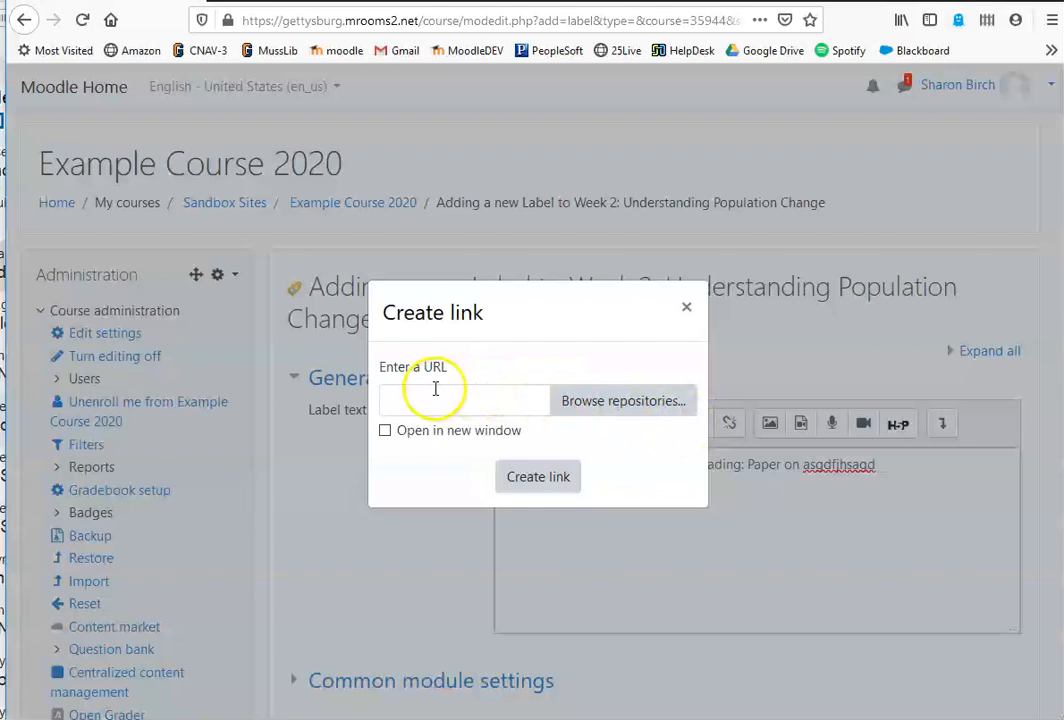
left_click(641, 402)
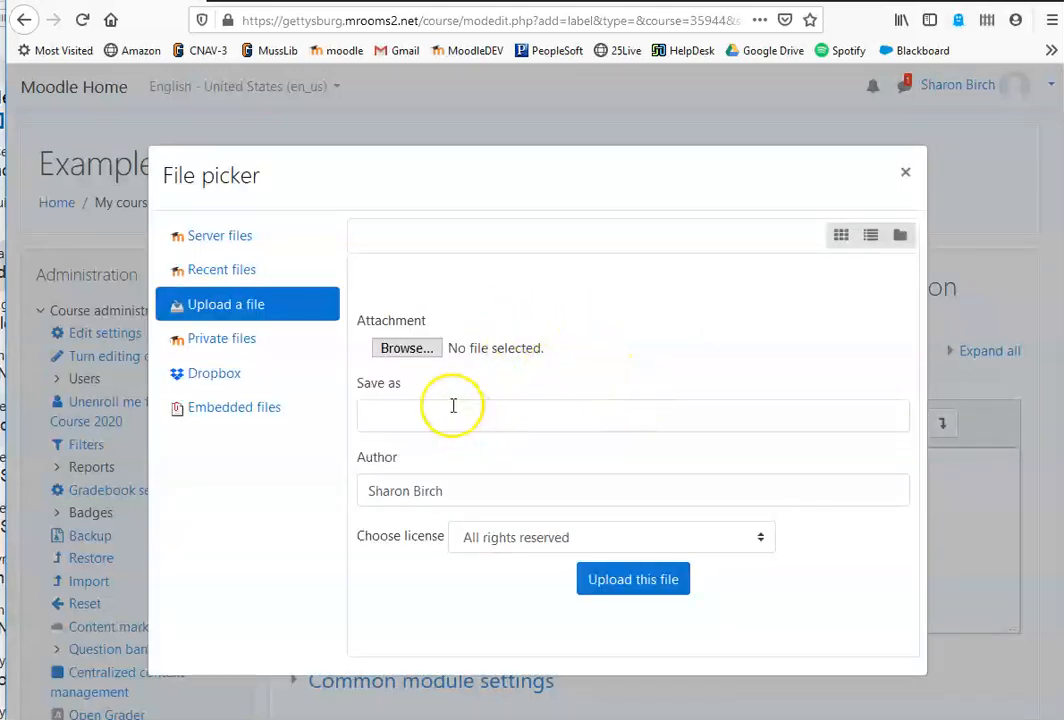
left_click(212, 240)
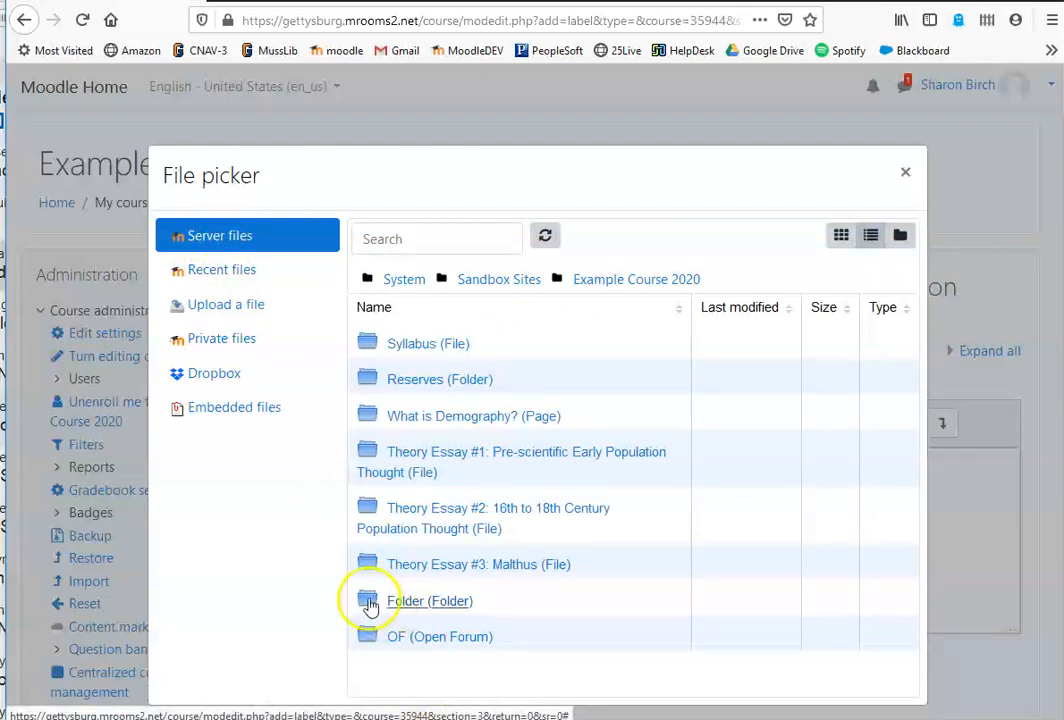
left_click(409, 385)
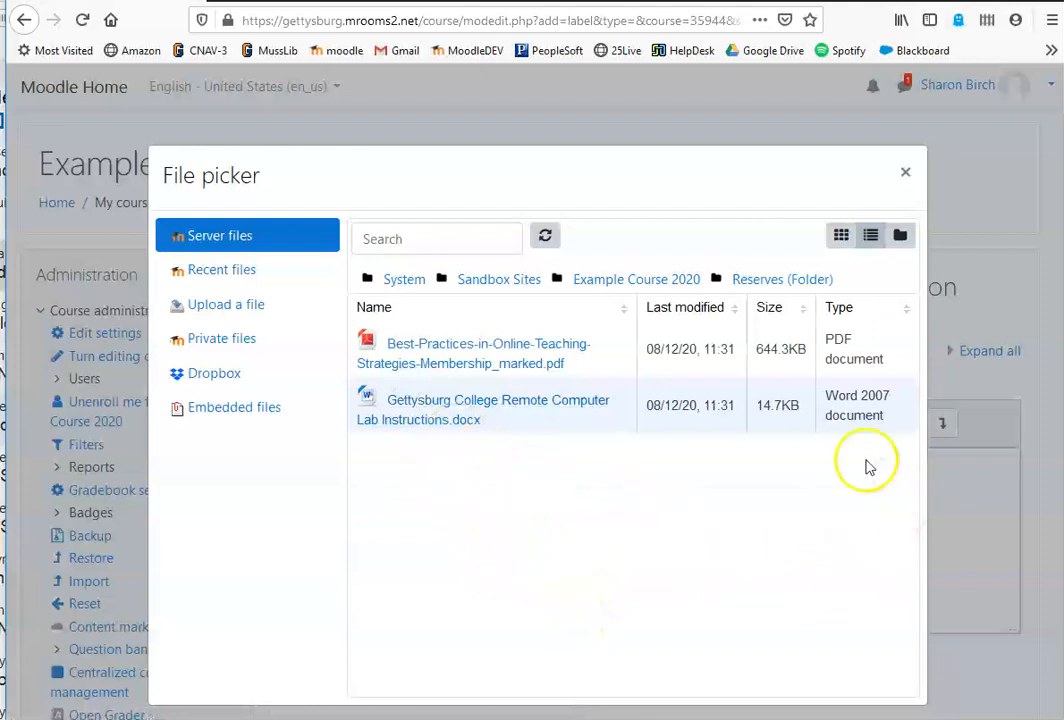
left_click(430, 362)
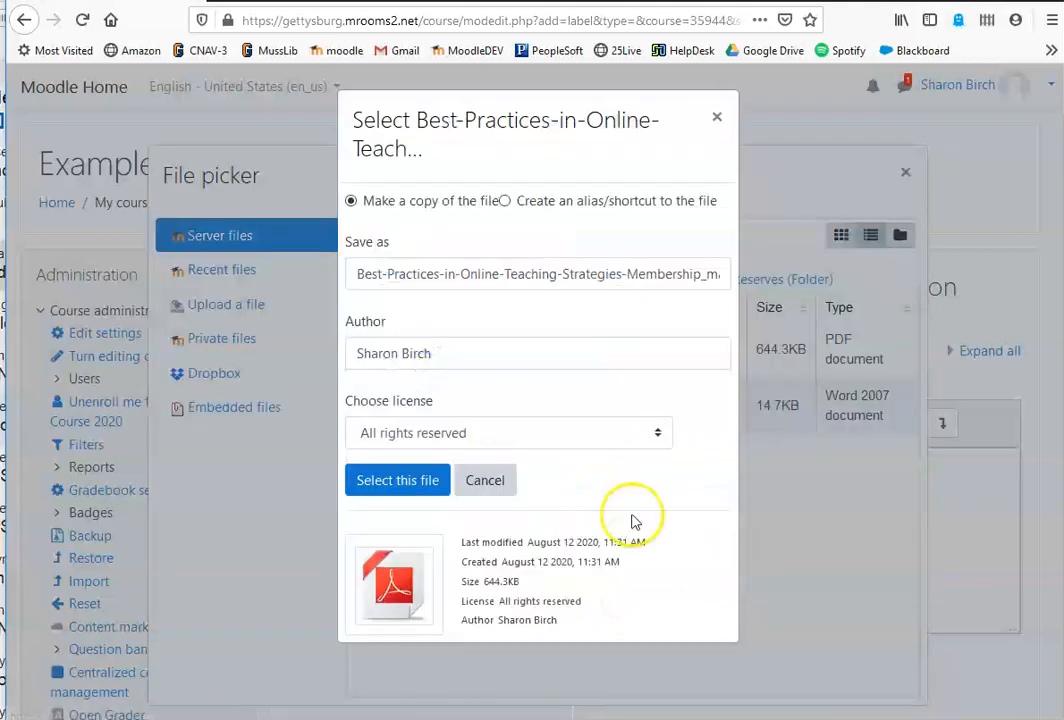
left_click(504, 201)
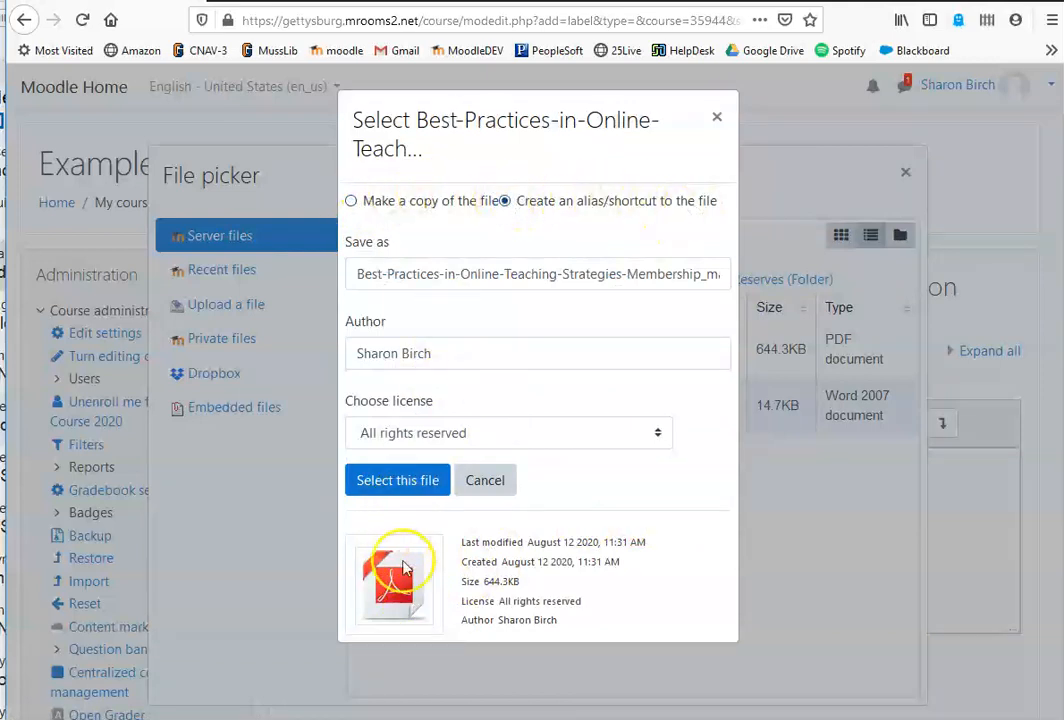
left_click(413, 483)
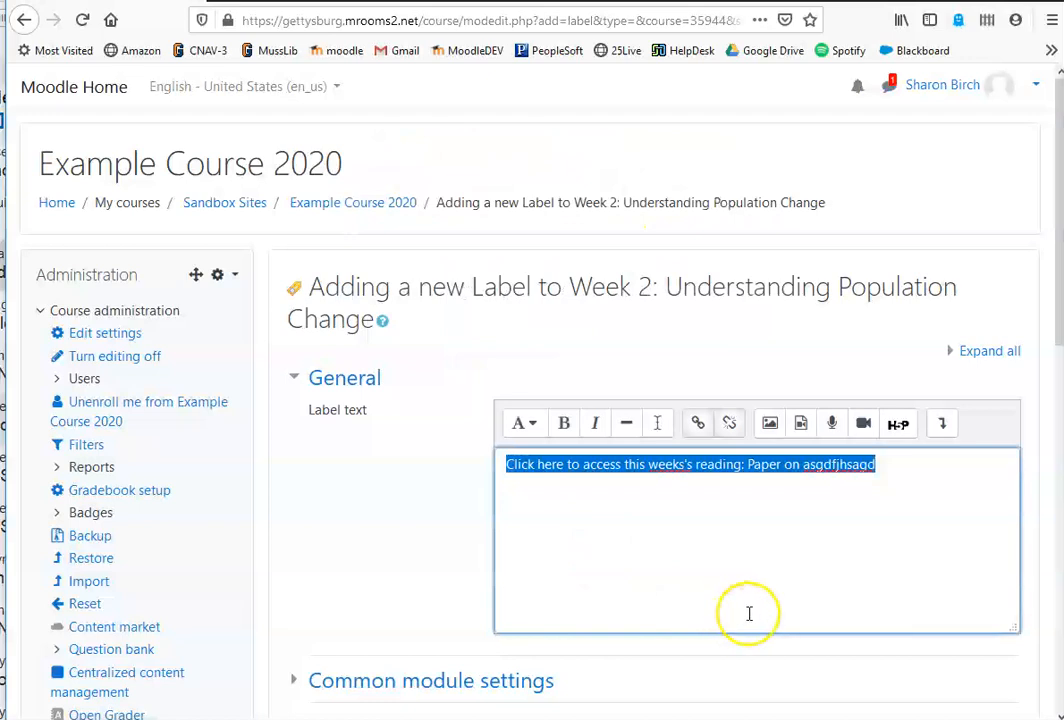
Step: Save the label, return to the course, and test its new link in Week 2, dismissing the file download
scroll(749, 613, "down", 5)
left_click(615, 327)
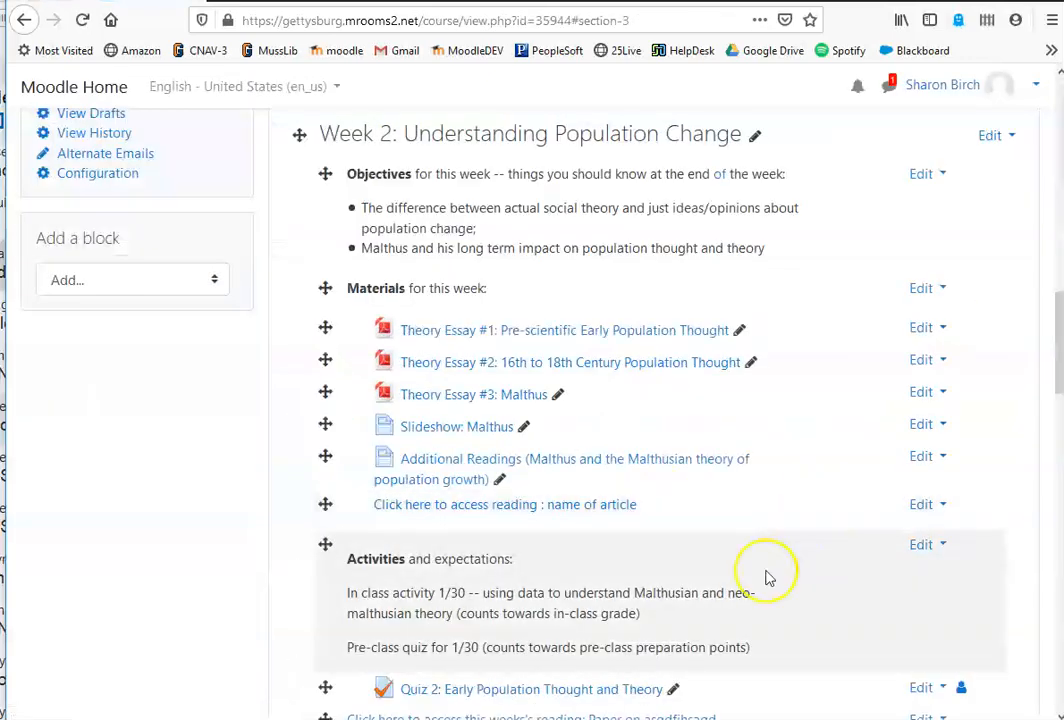
scroll(740, 540, "down", 4)
left_click(551, 358)
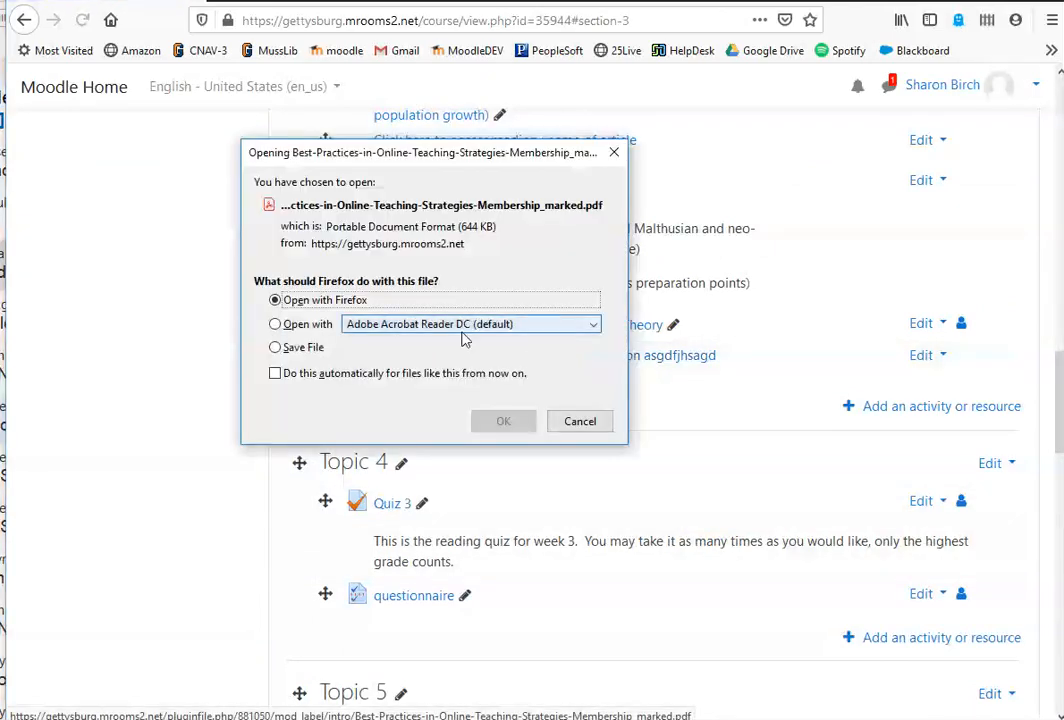
left_click(577, 421)
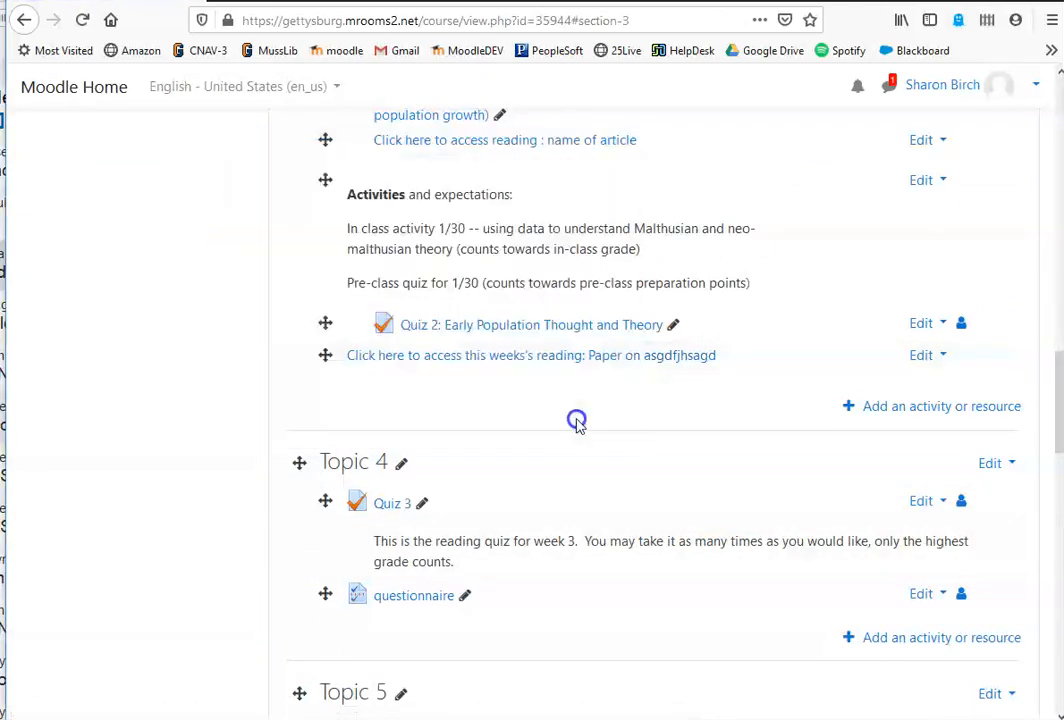
left_click(938, 358)
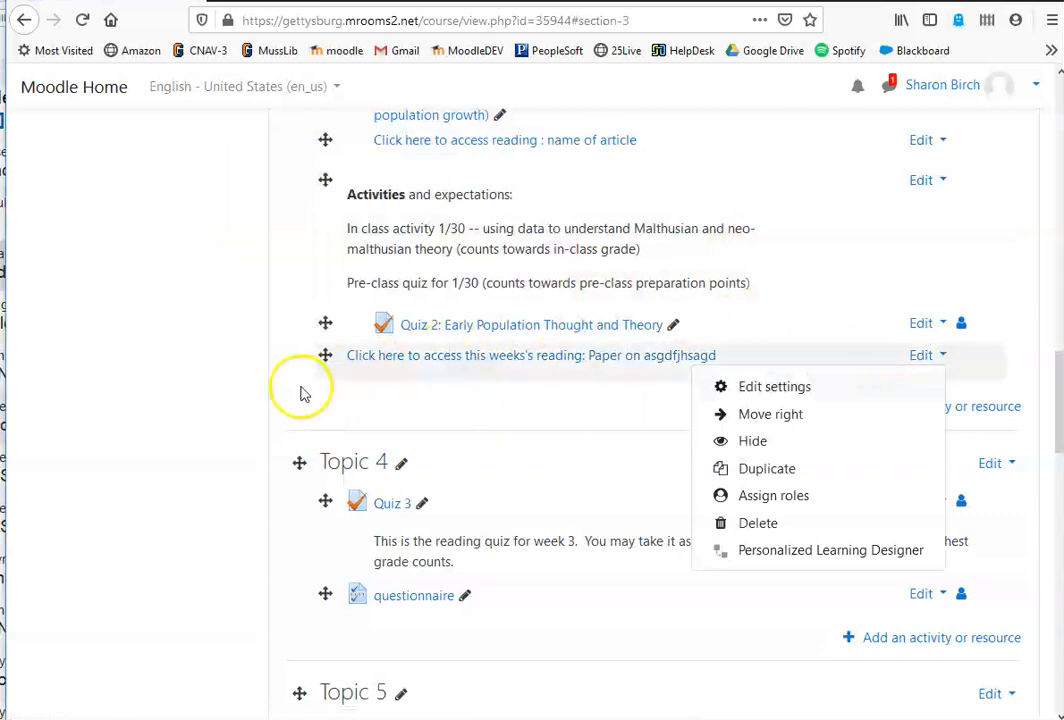
left_click(453, 405)
Step: Start a new URL resource in Week 2 and name it "Readiong ion whatevefr"
left_click(940, 406)
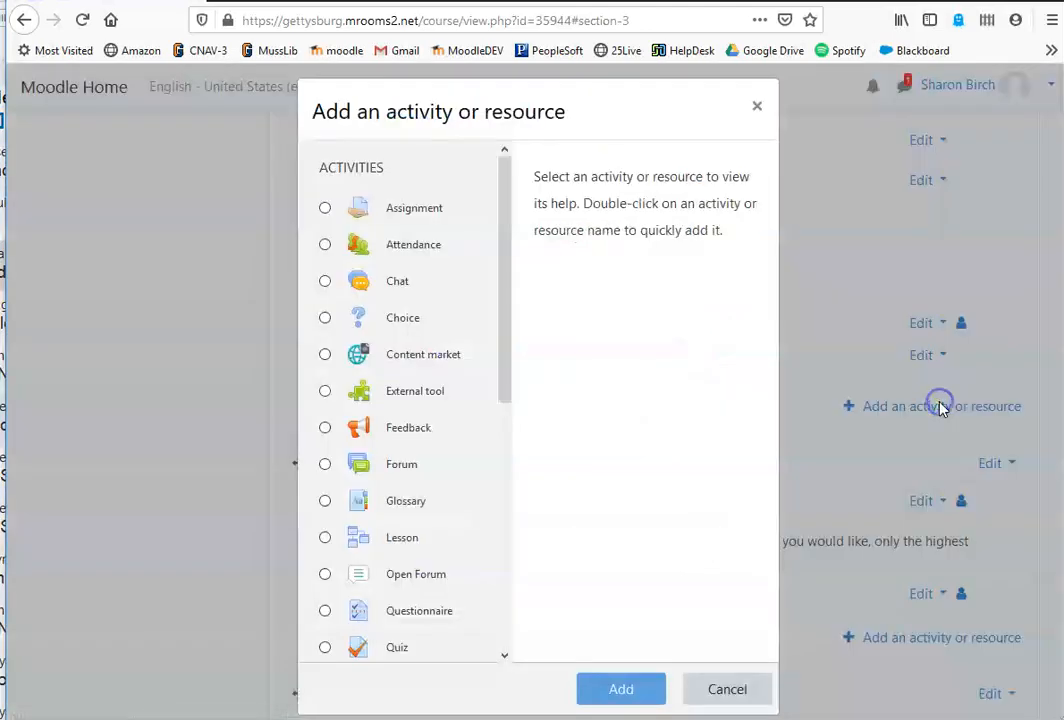
left_click_drag(506, 261, 539, 665)
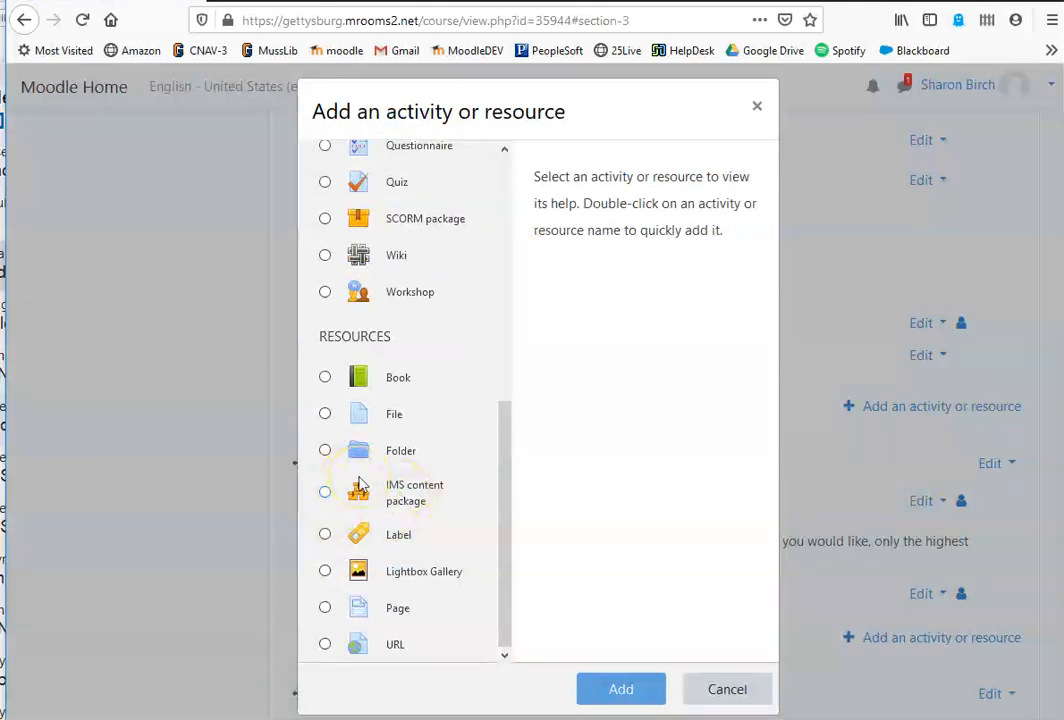
left_click(326, 646)
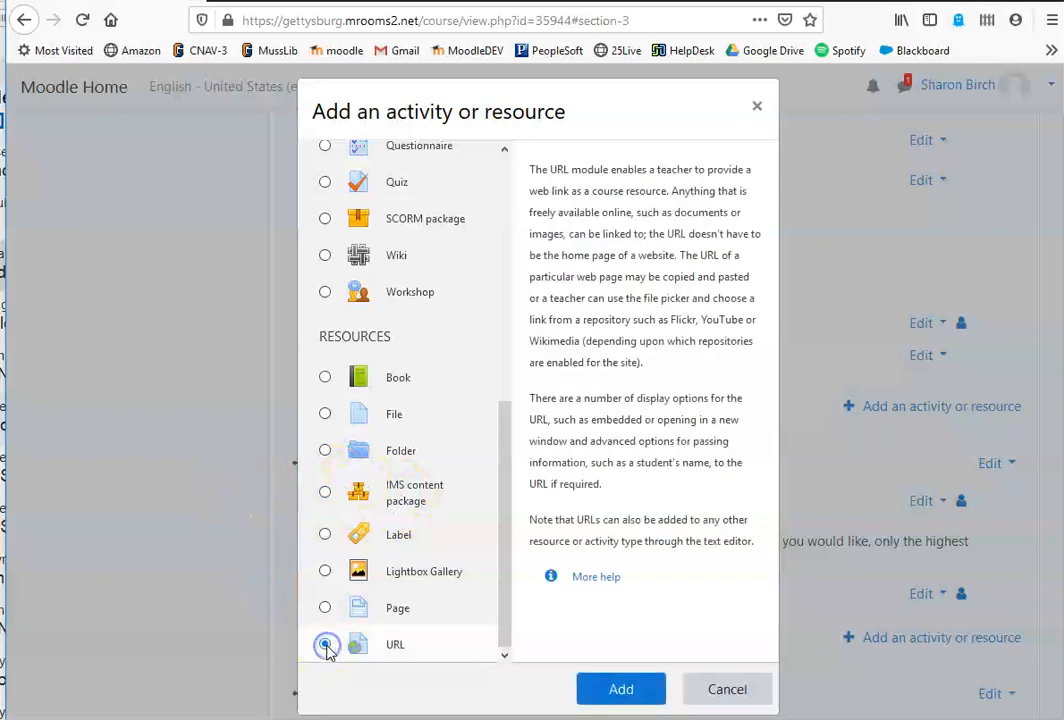
left_click(620, 691)
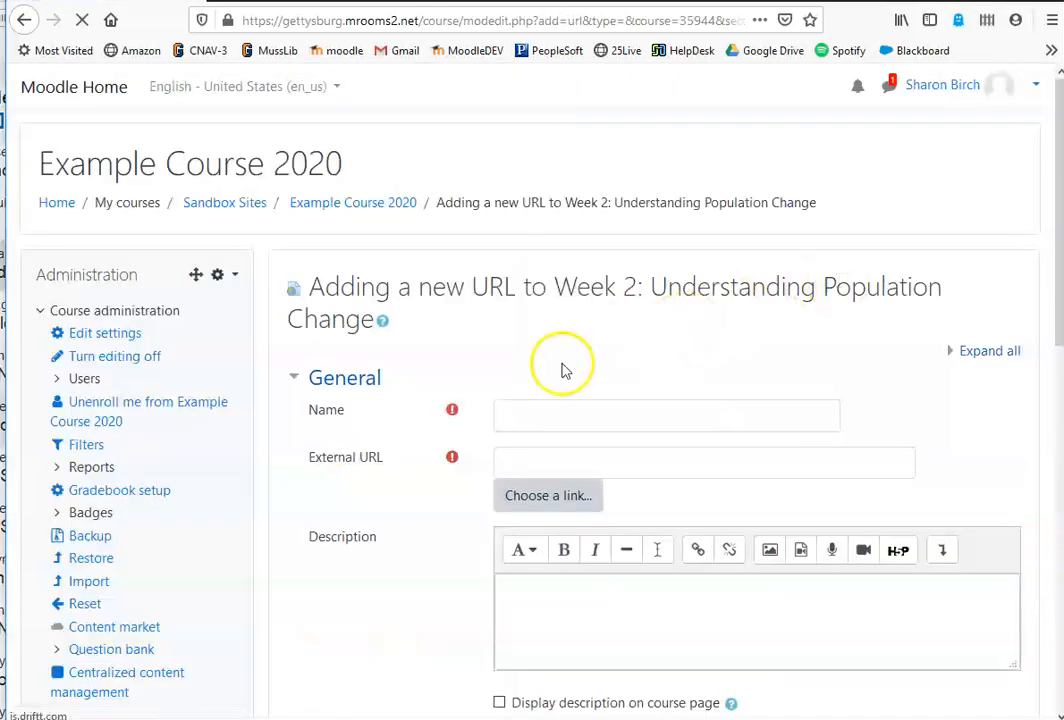
left_click(585, 416)
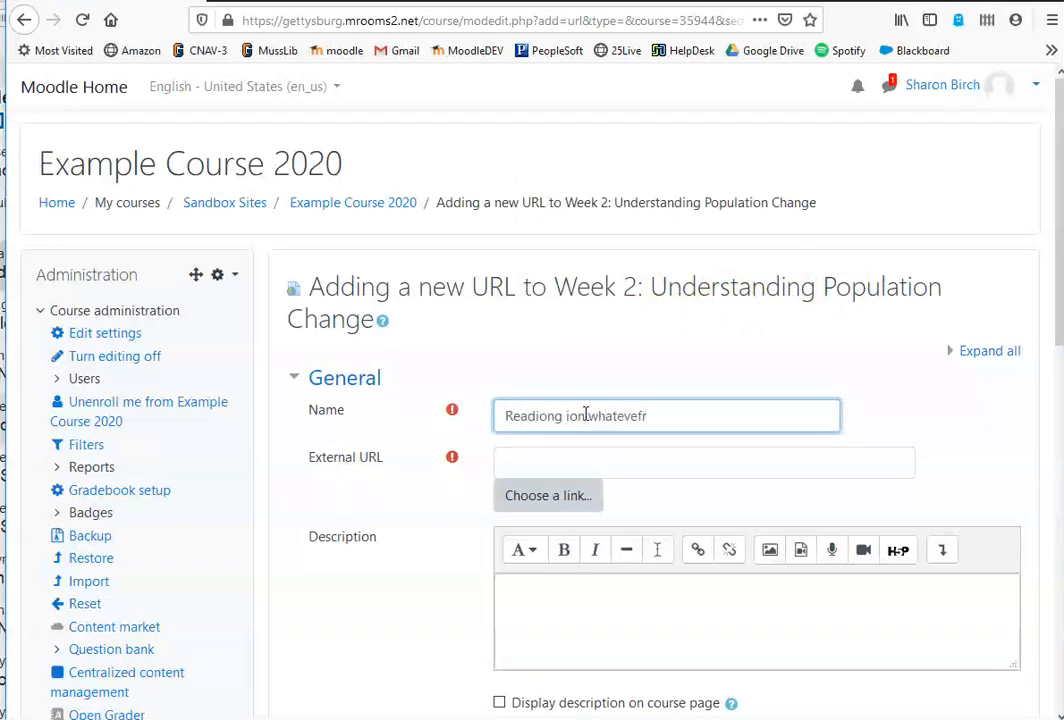
scroll(641, 490, "down", 3)
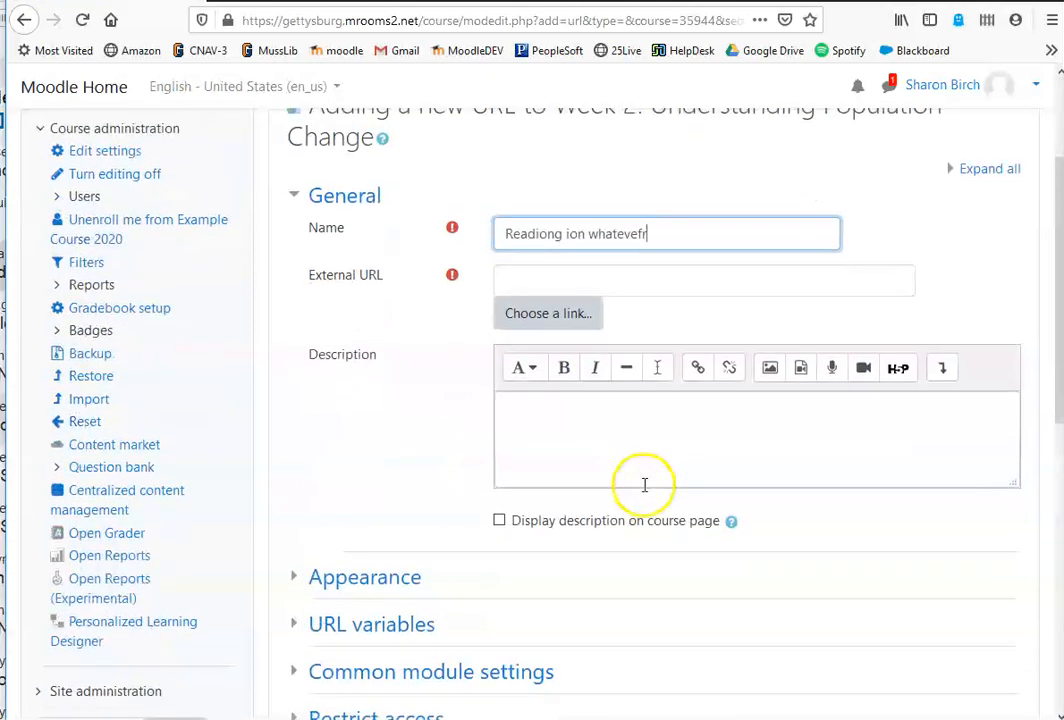
Step: Check the link repositories without choosing a file, and set the external URL to the copied address of the Reserves PDF
left_click(537, 320)
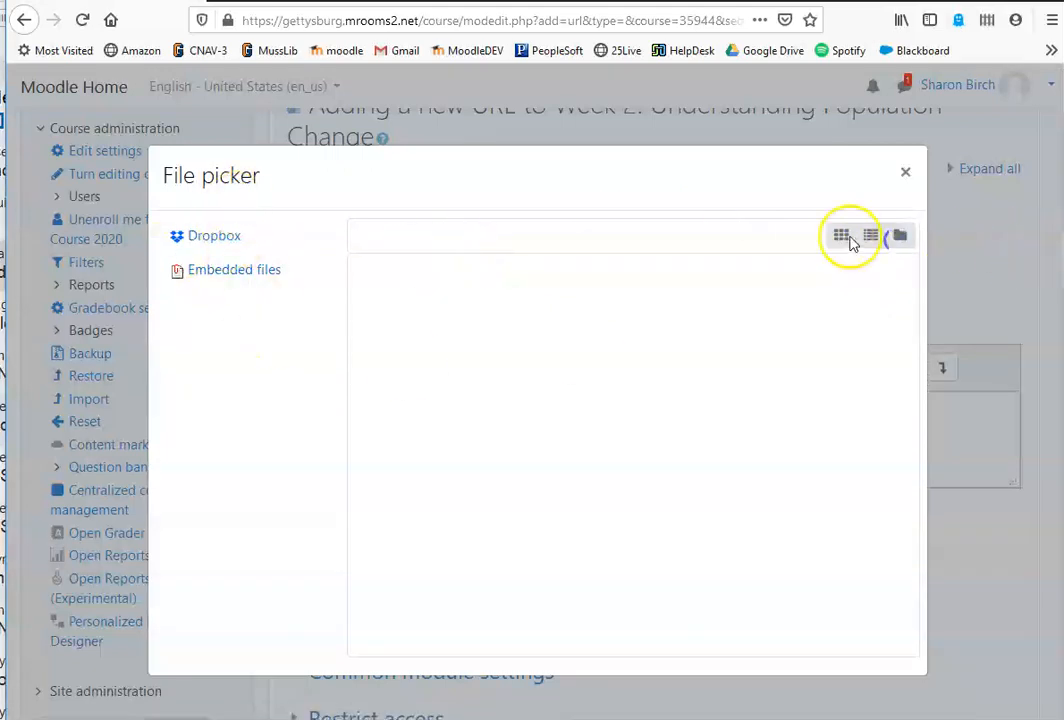
left_click(906, 176)
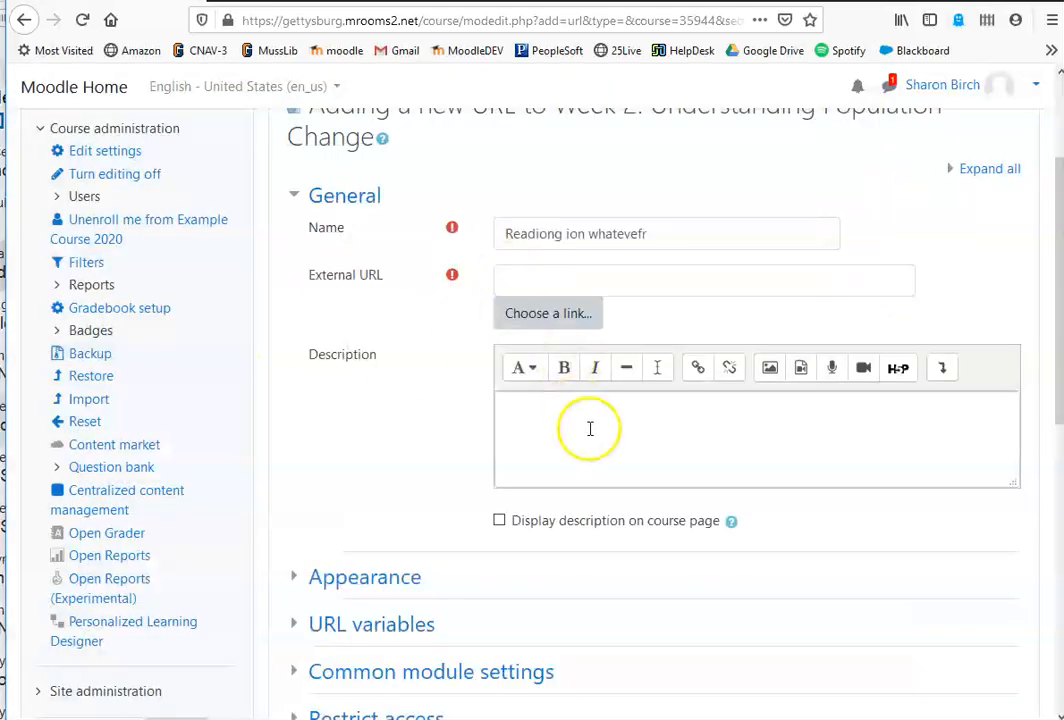
left_click(575, 278)
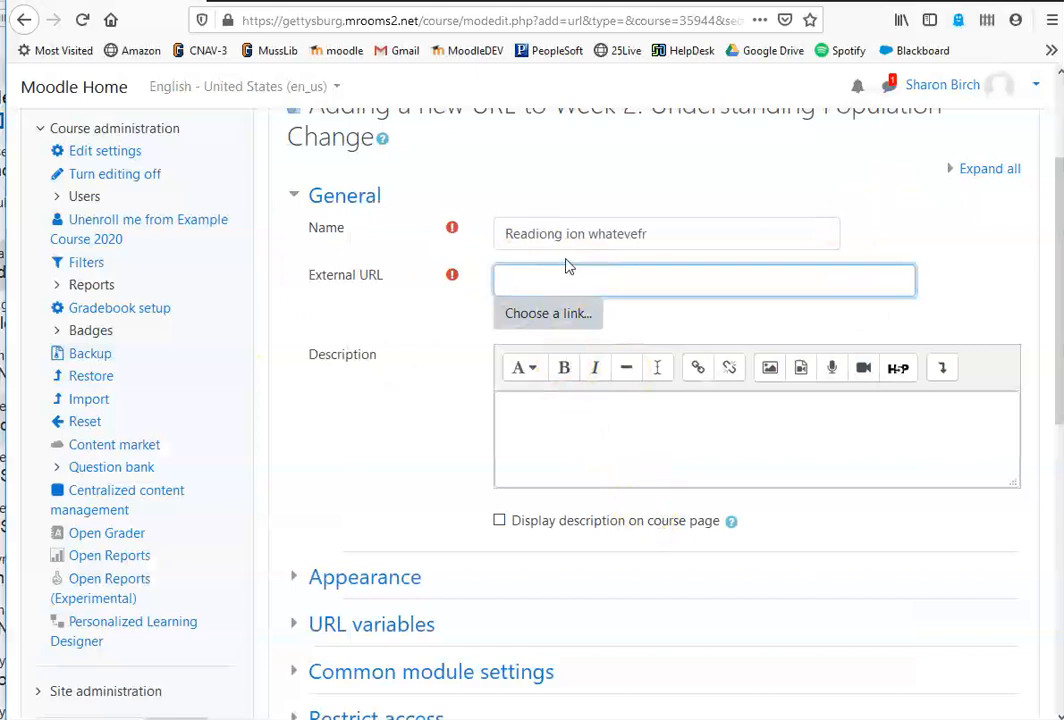
key("ctrl+v")
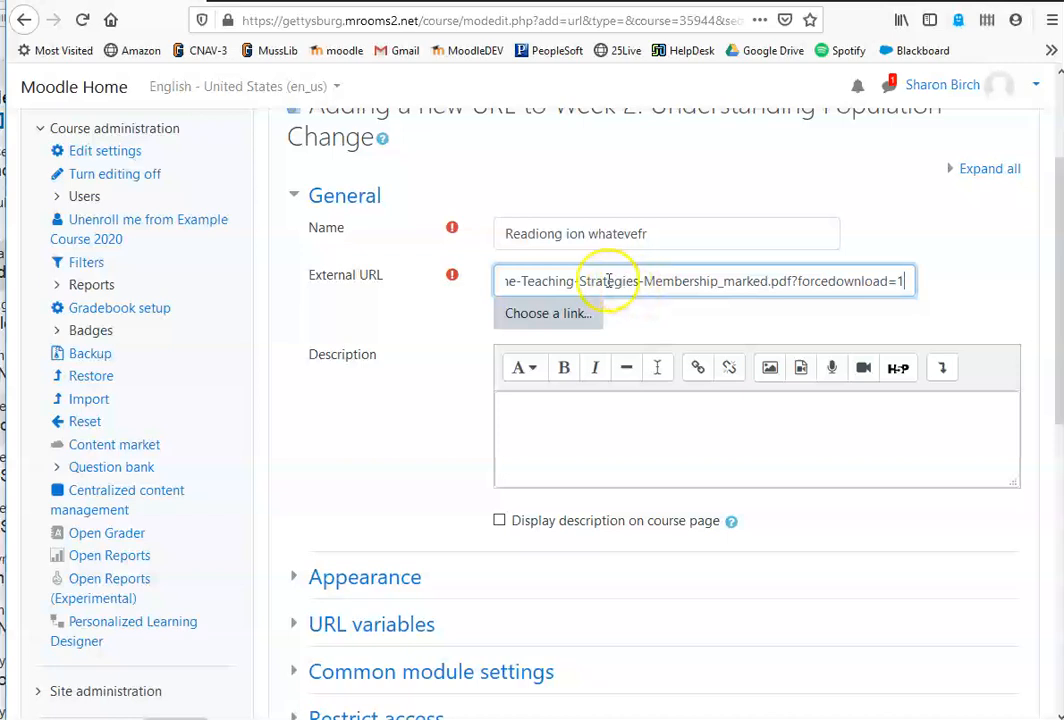
left_click_drag(606, 280, 305, 293)
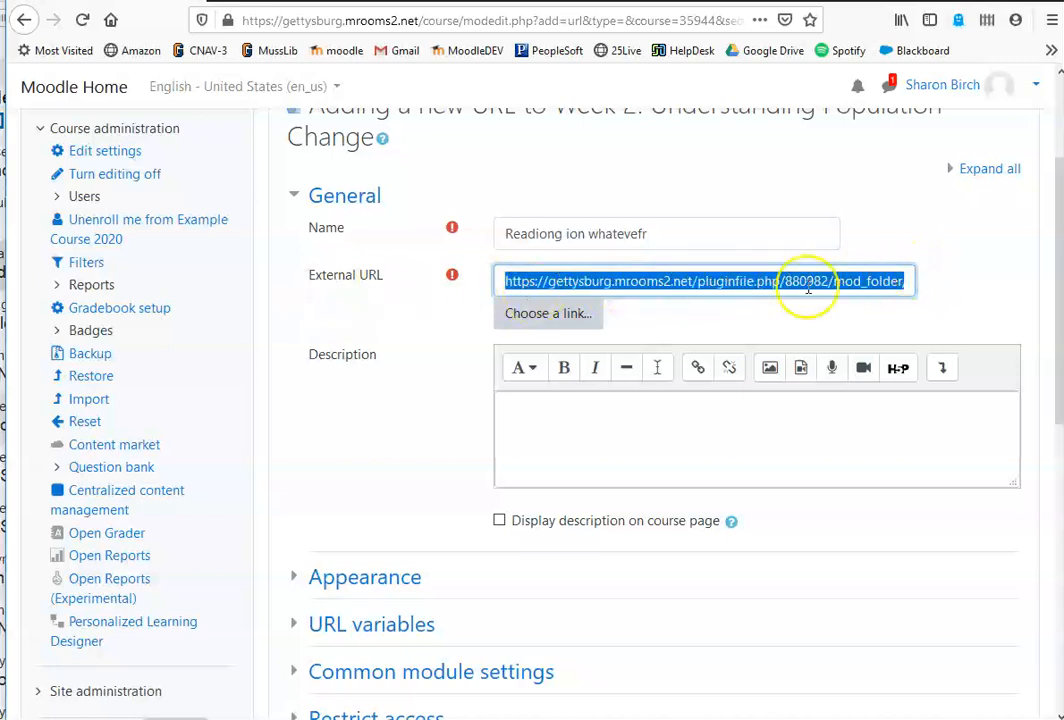
Step: Leave the description empty, save the new URL resource and return to the course
left_click(570, 451)
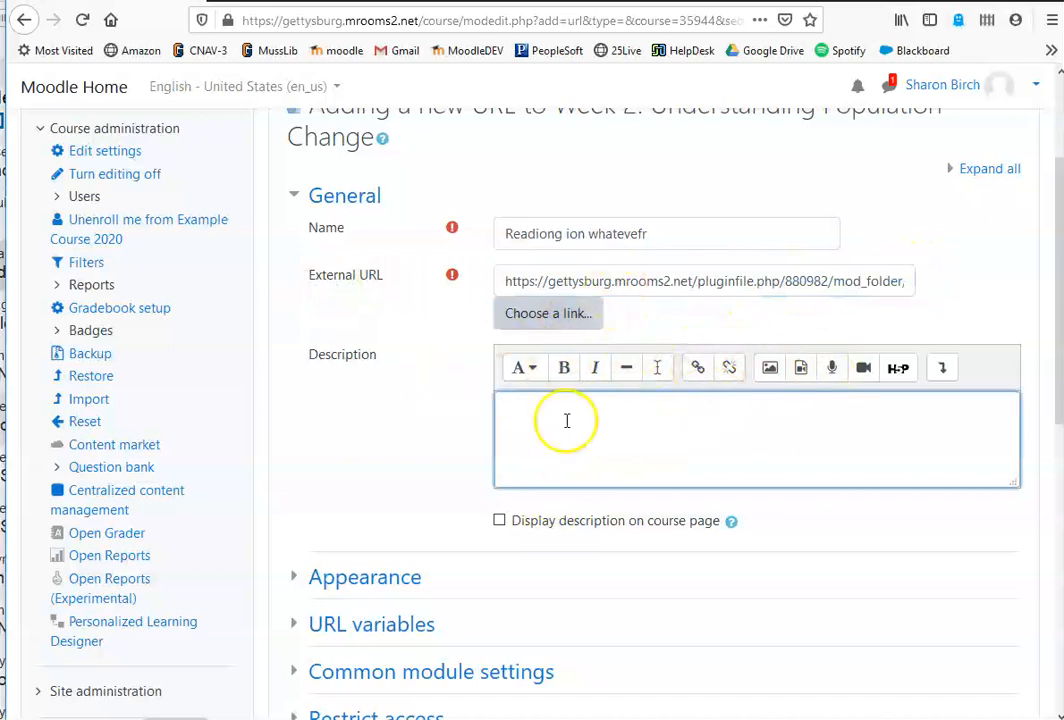
scroll(527, 482, "down", 5)
left_click(589, 499)
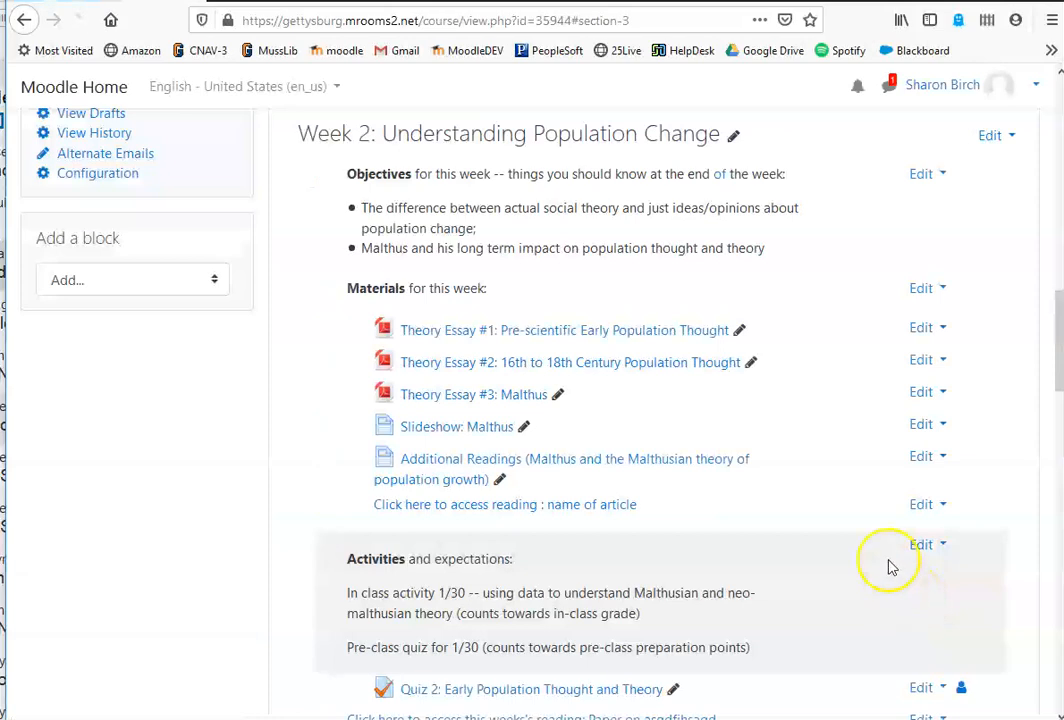
Step: Open the "Readiong ion whatevefr" resource in Week 2 and test its PDF link, dismissing the file download
scroll(660, 560, "down", 6)
scroll(583, 538, "up", 3)
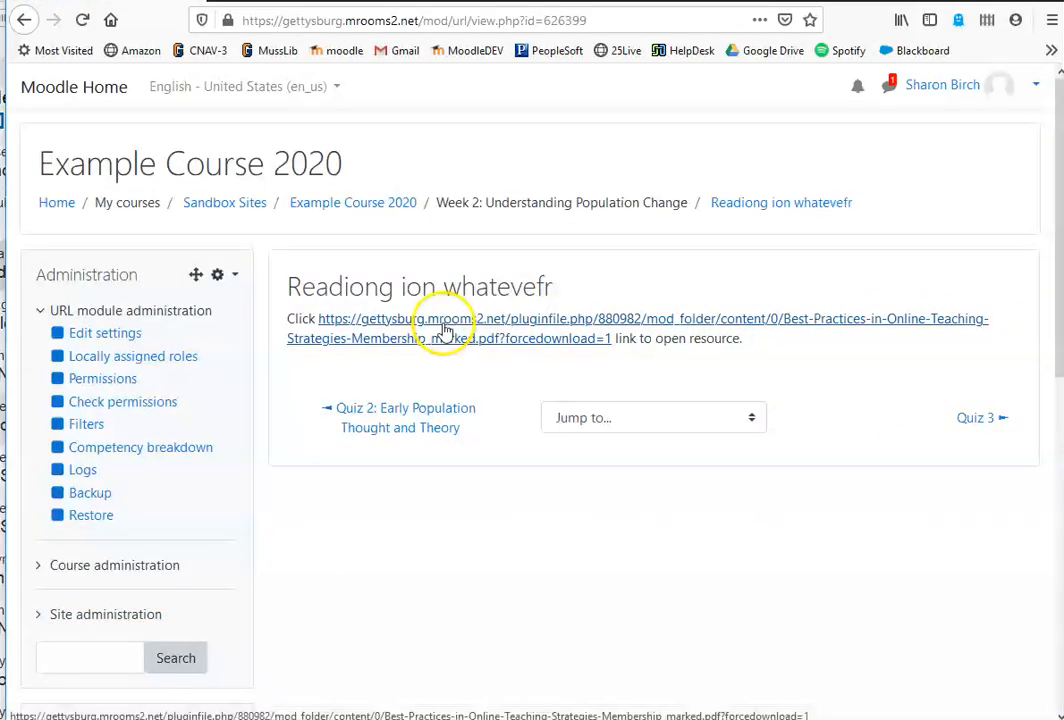
left_click(446, 330)
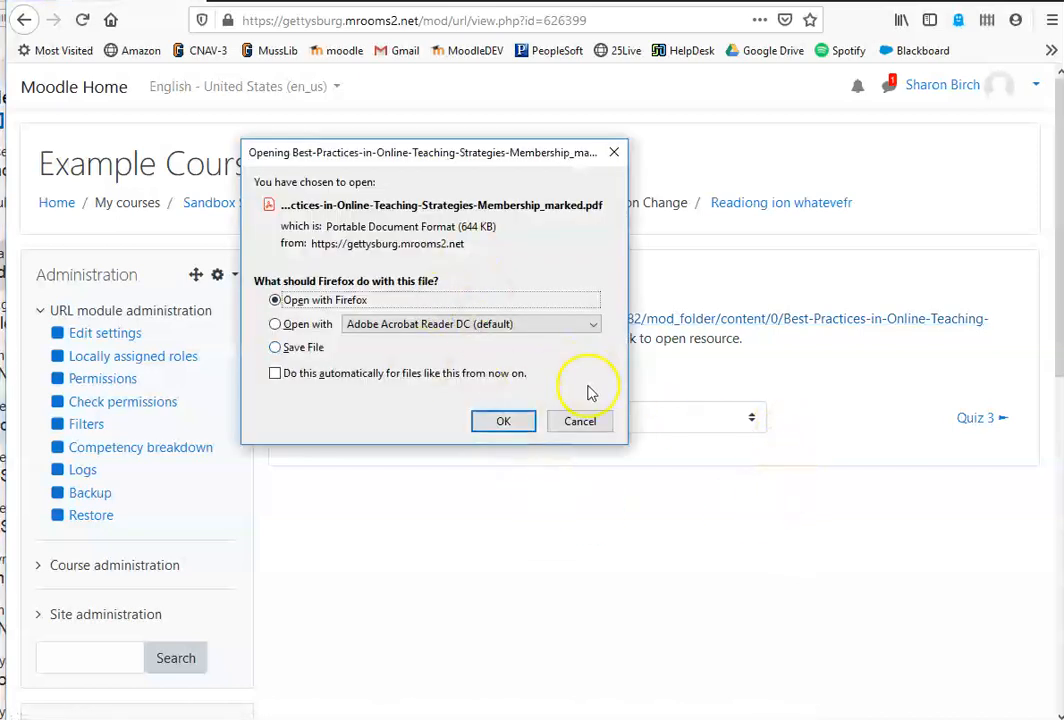
left_click(586, 420)
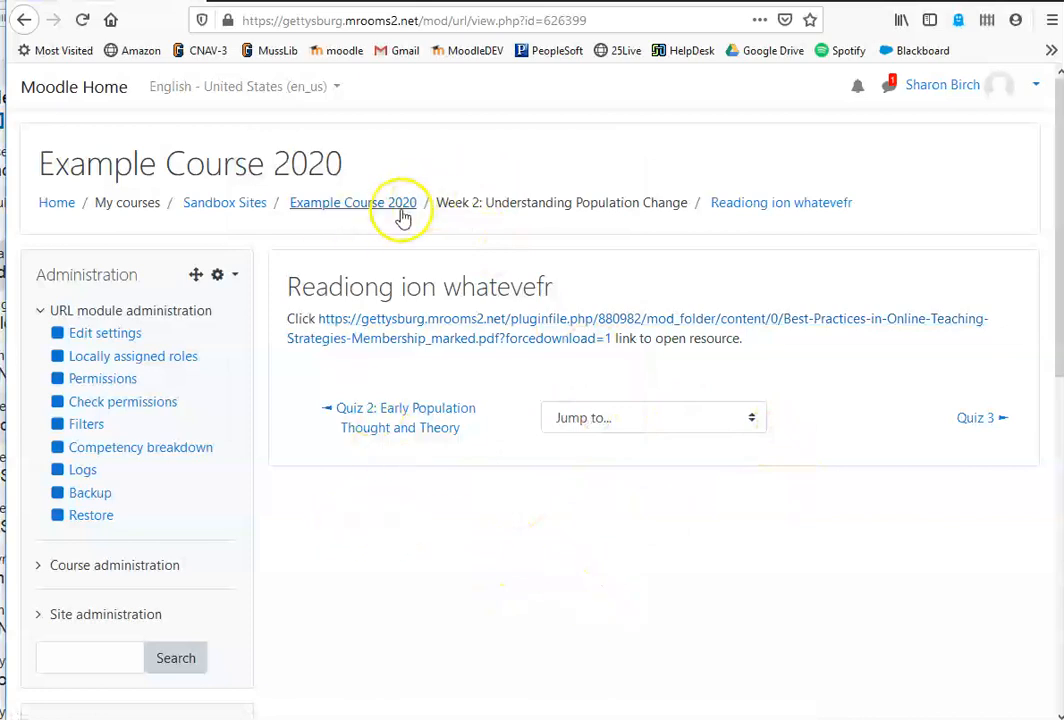
Step: Return to the Example Course 2020 page and go to the Week 2: Understanding Population Change section
left_click(388, 208)
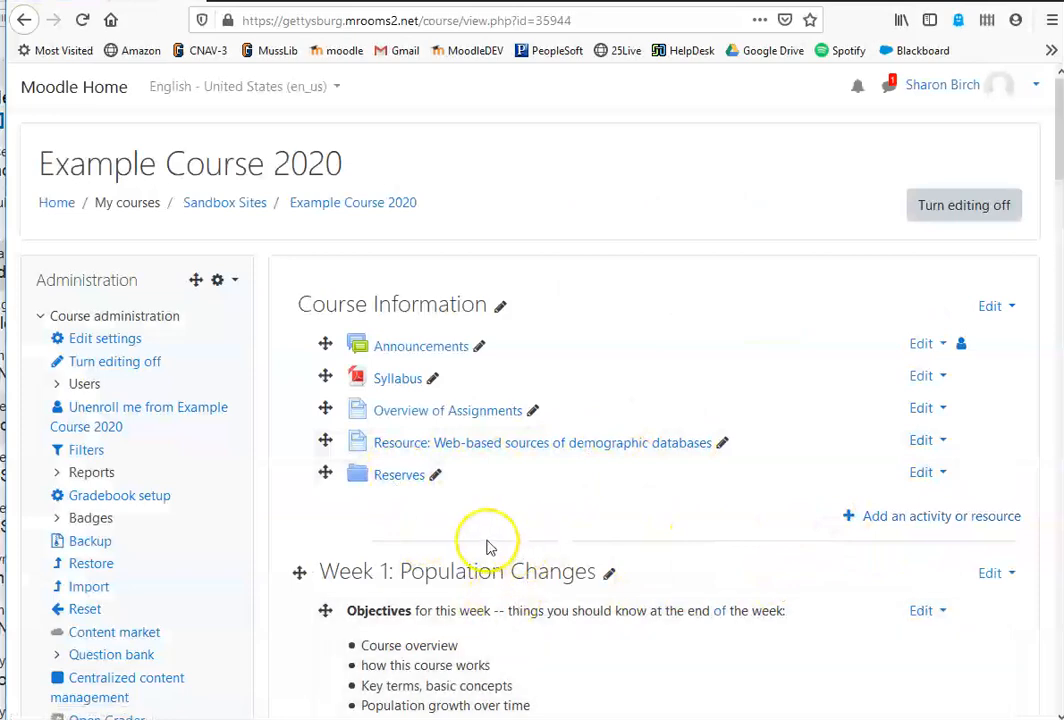
scroll(600, 497, "down", 5)
scroll(597, 505, "down", 3)
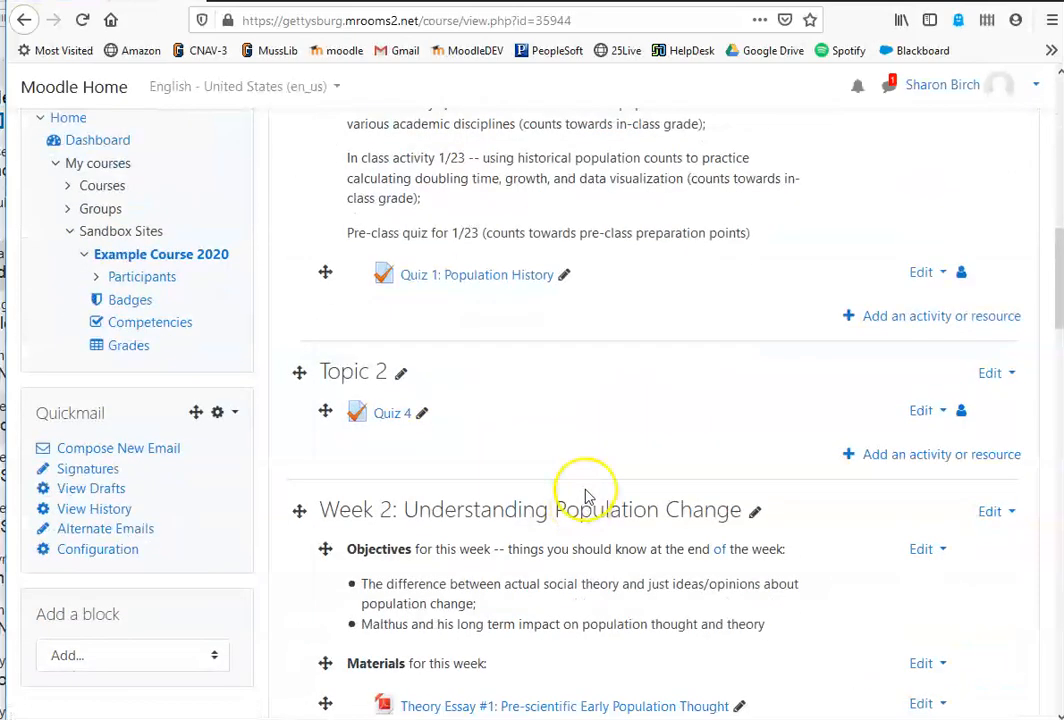
scroll(452, 662, "down", 1)
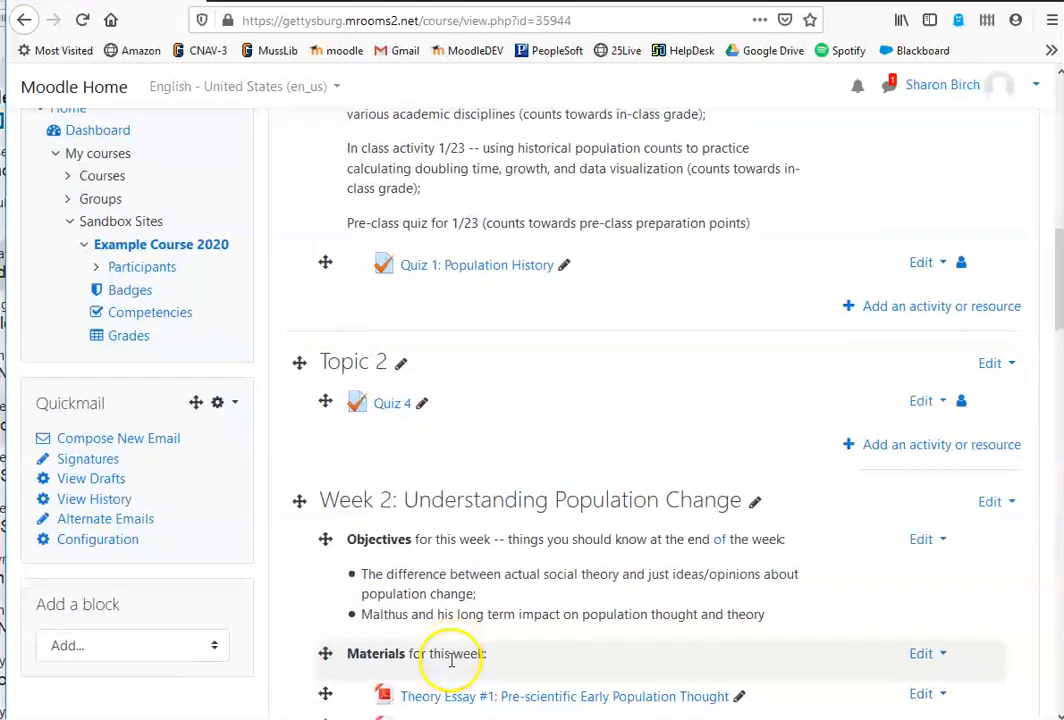